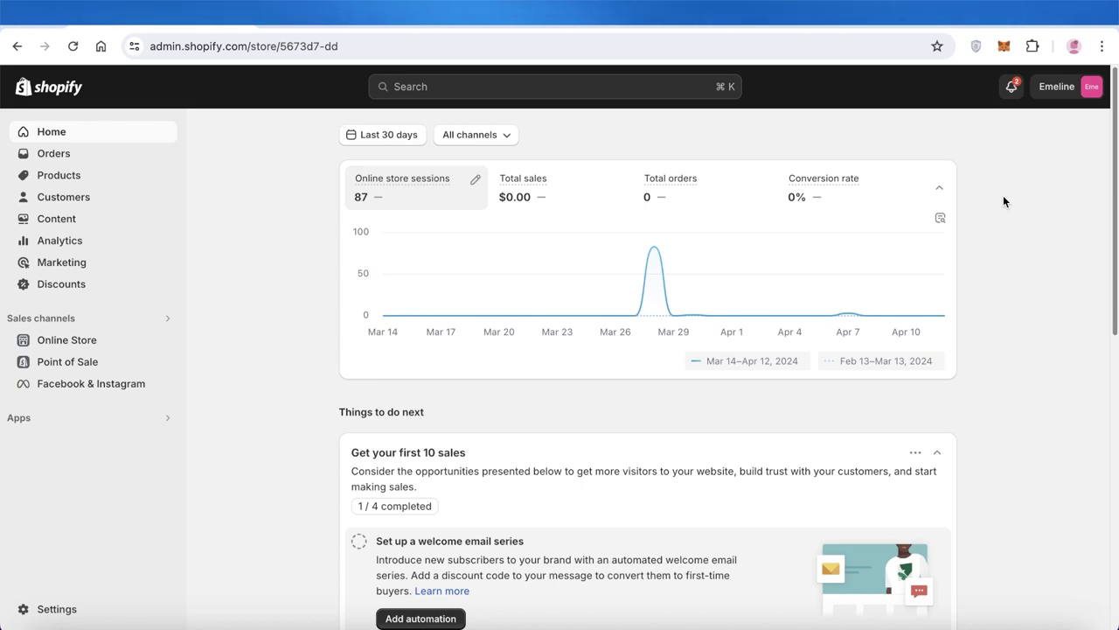
# Preview the live storefront, then go from Settings' Apps and sales channels to the Shopify App Store
pyautogui.click(165, 339)
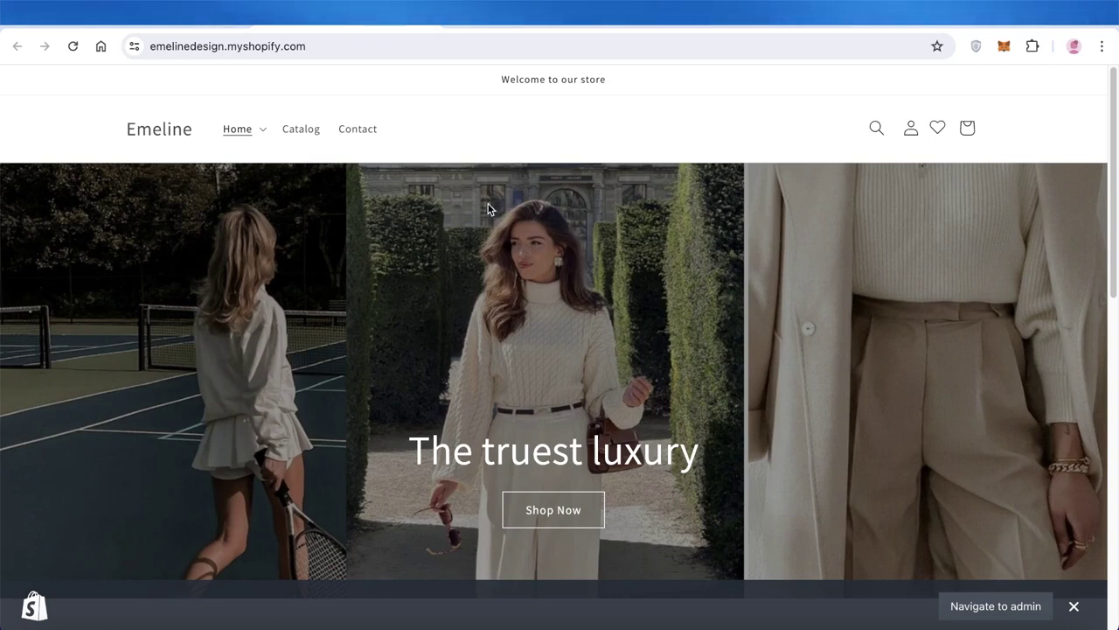
pyautogui.click(194, 30)
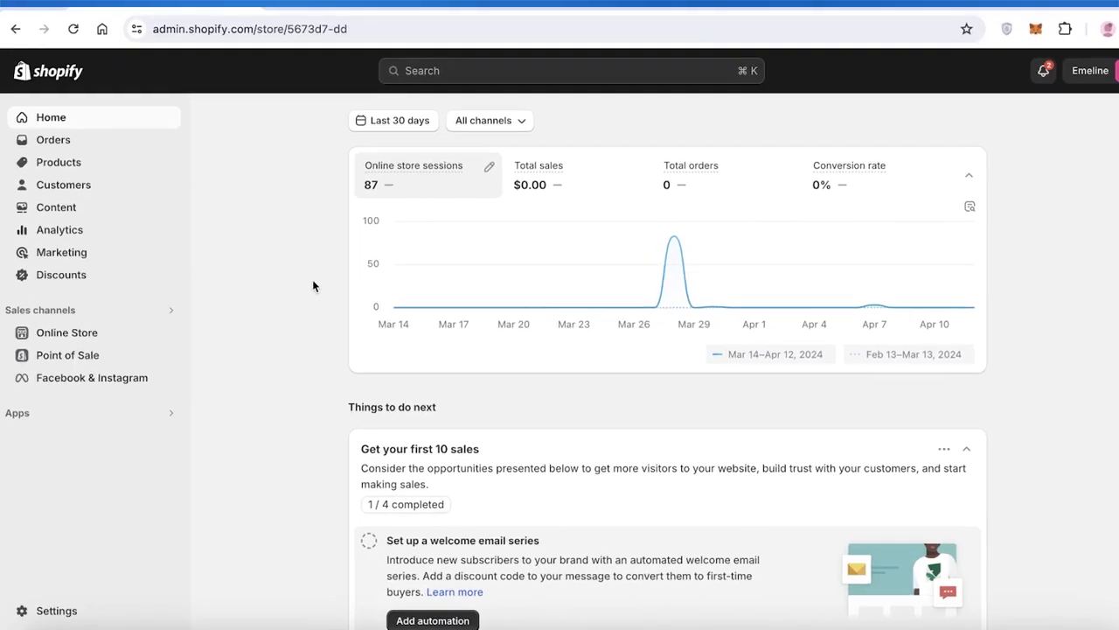
pyautogui.click(60, 612)
pyautogui.scroll(-3, 263, 410)
pyautogui.scroll(-3, 240, 411)
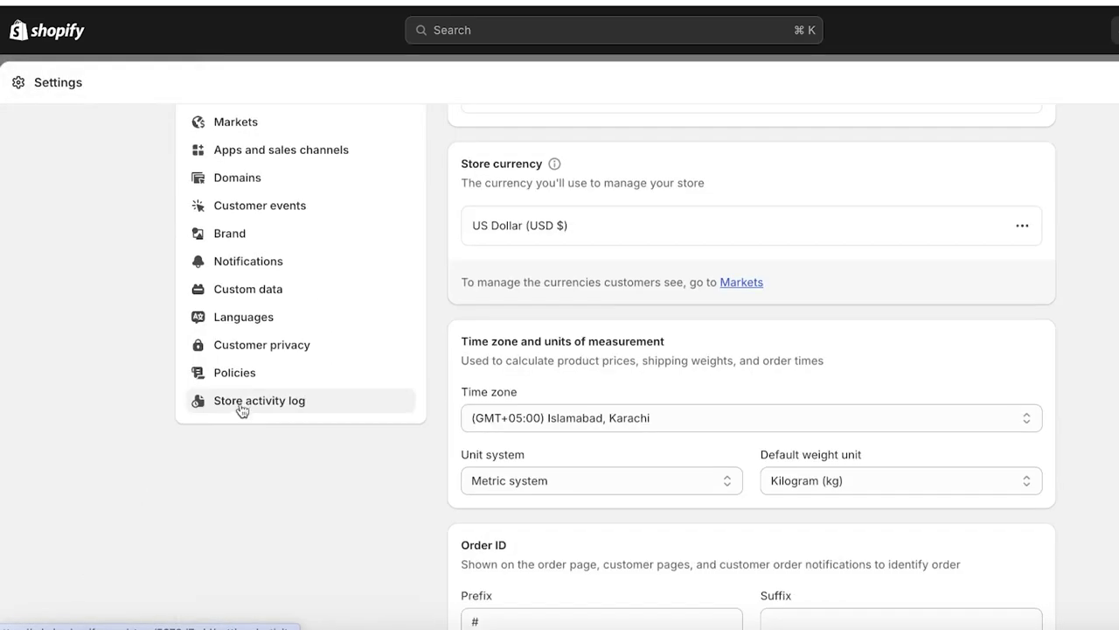
pyautogui.click(280, 154)
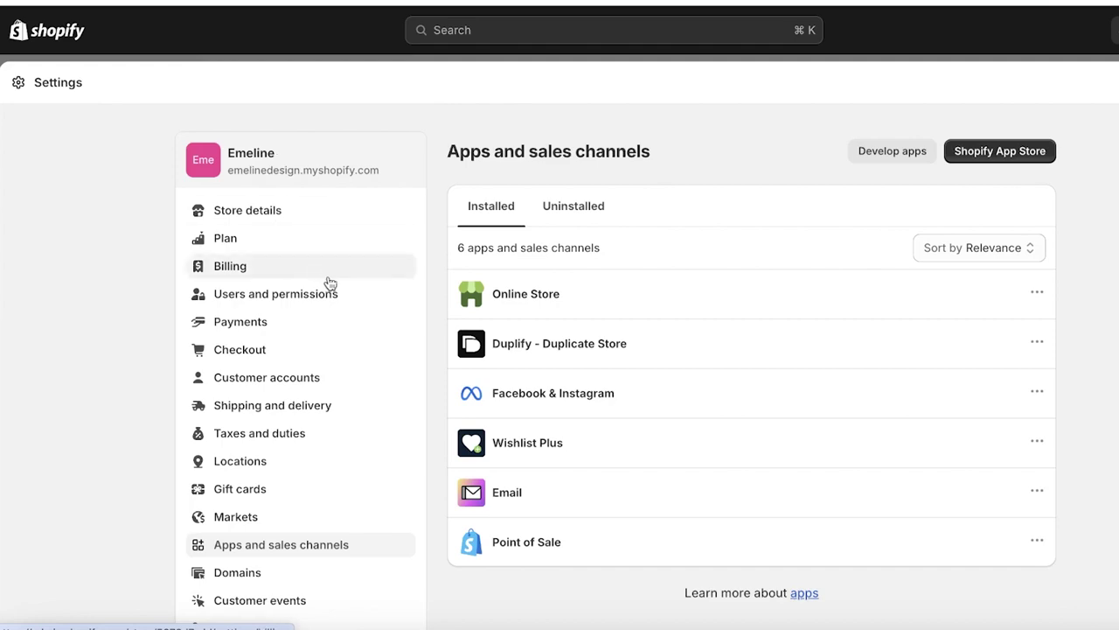
pyautogui.click(1021, 154)
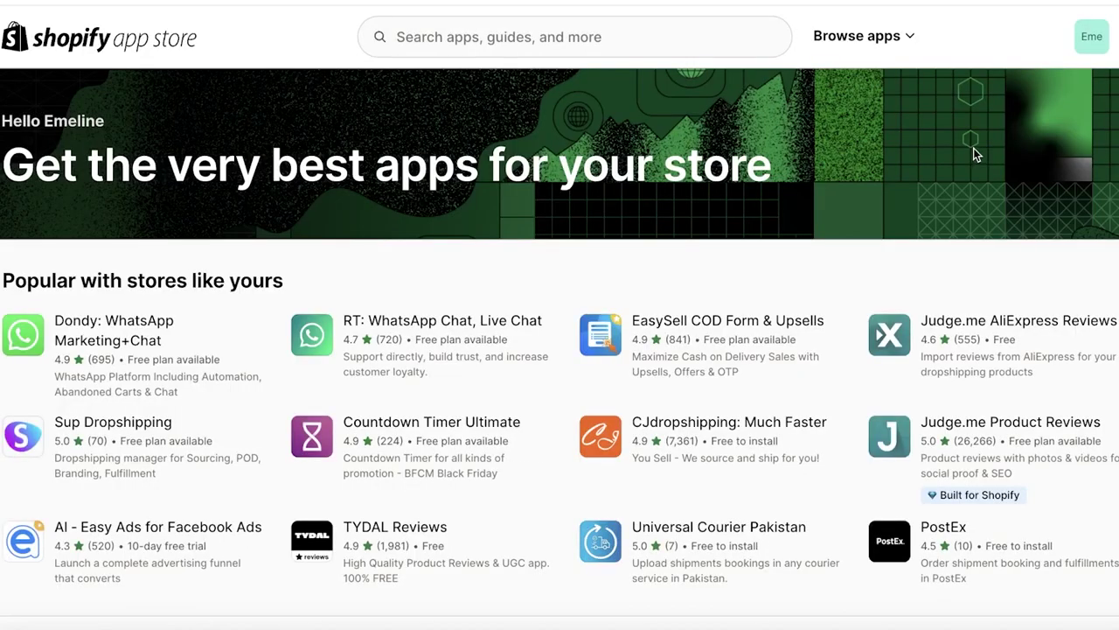
# Search the App Store for 'judge me' and browse the results
pyautogui.click(531, 24)
pyautogui.write('judg')
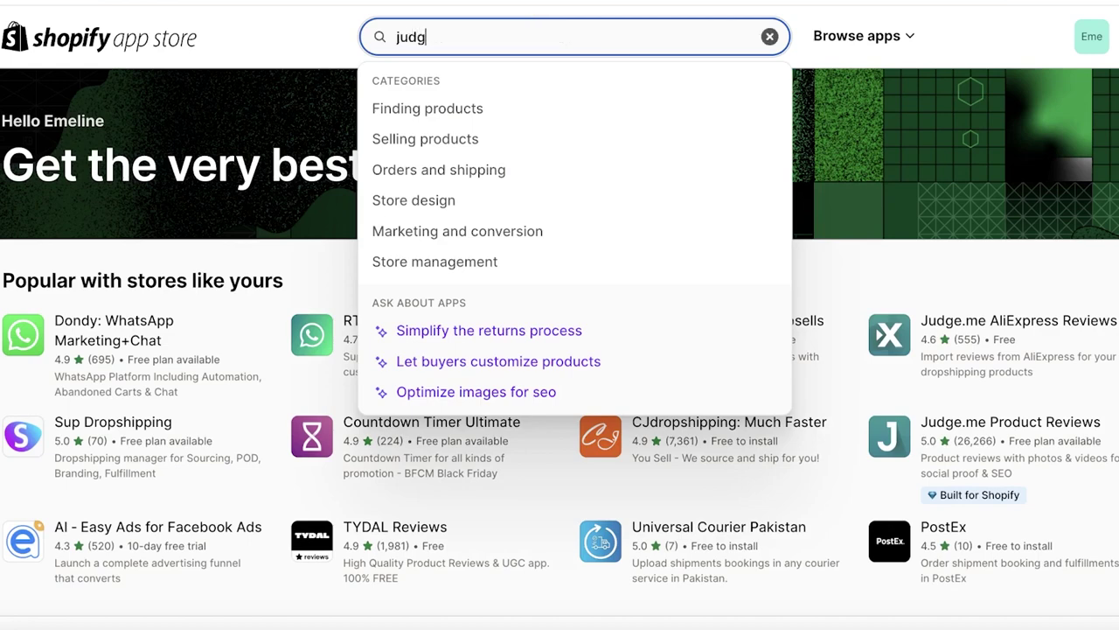
pyautogui.write('e me')
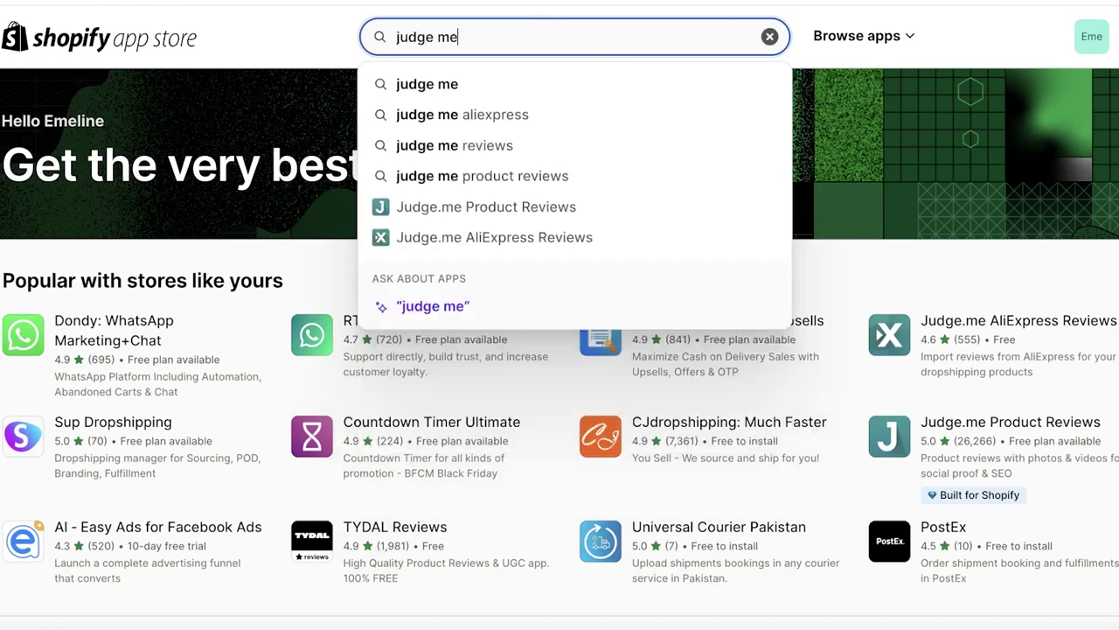
pyautogui.press('Return')
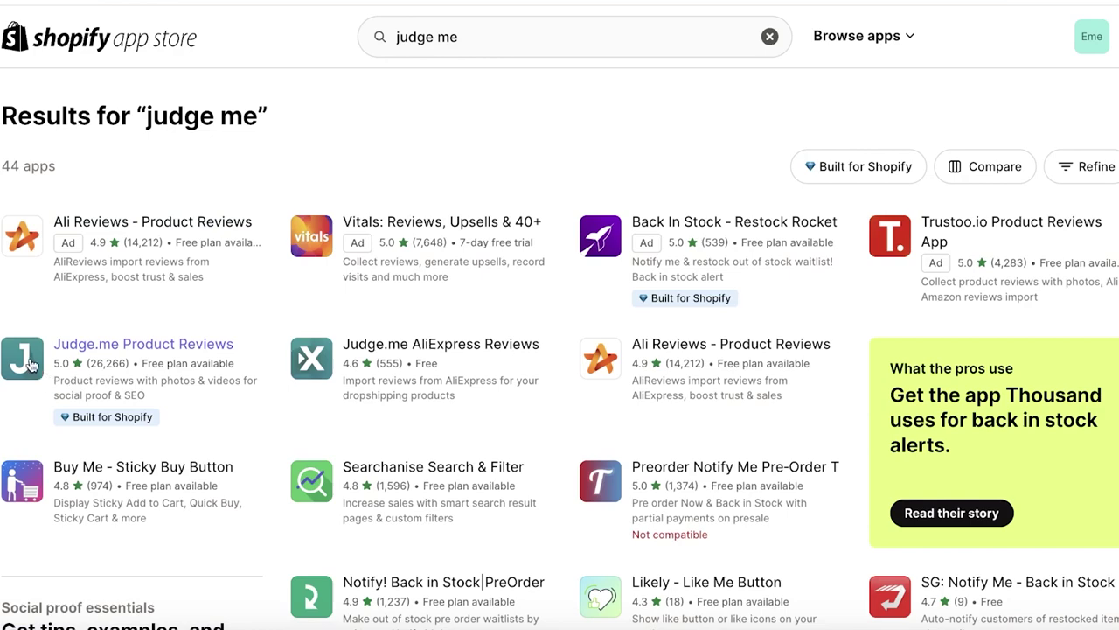
pyautogui.scroll(-1, 120, 350)
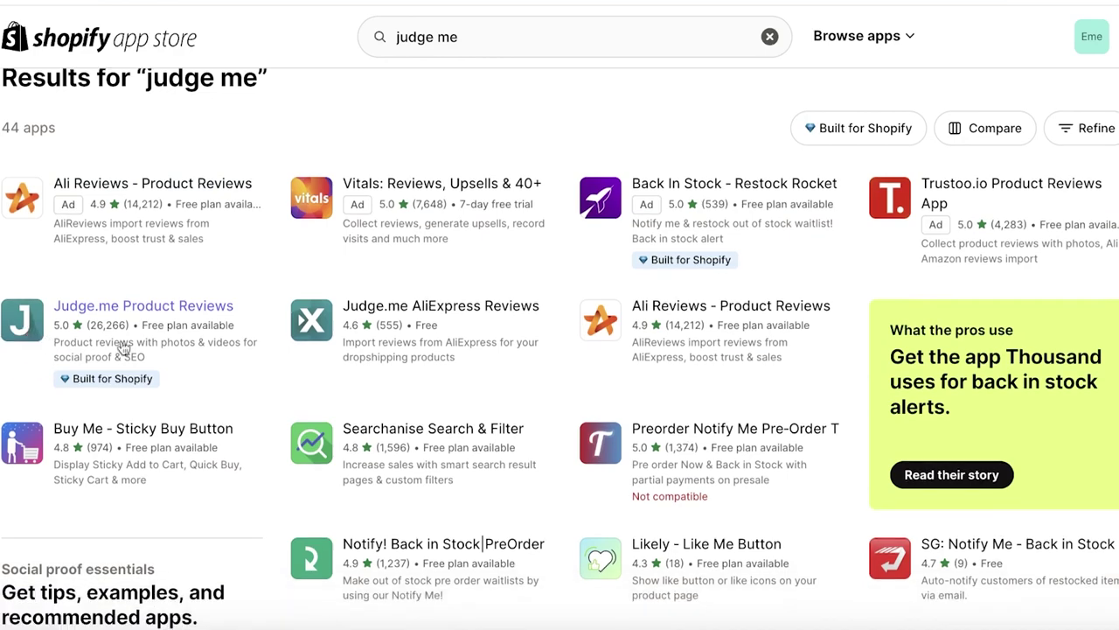
pyautogui.scroll(-12, 355, 348)
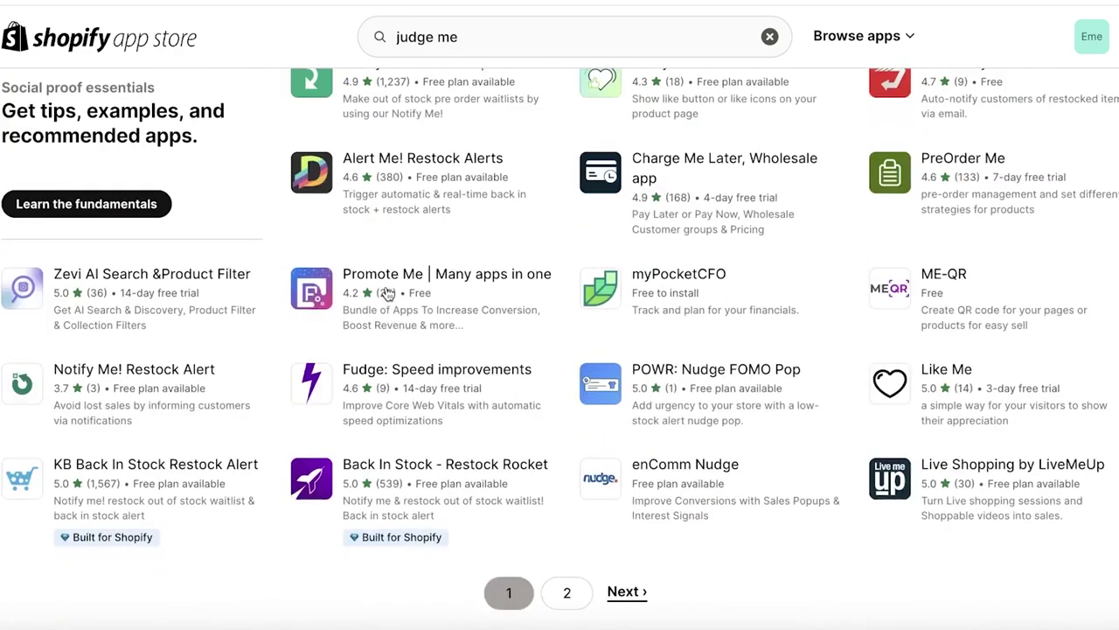
pyautogui.scroll(11, 348, 315)
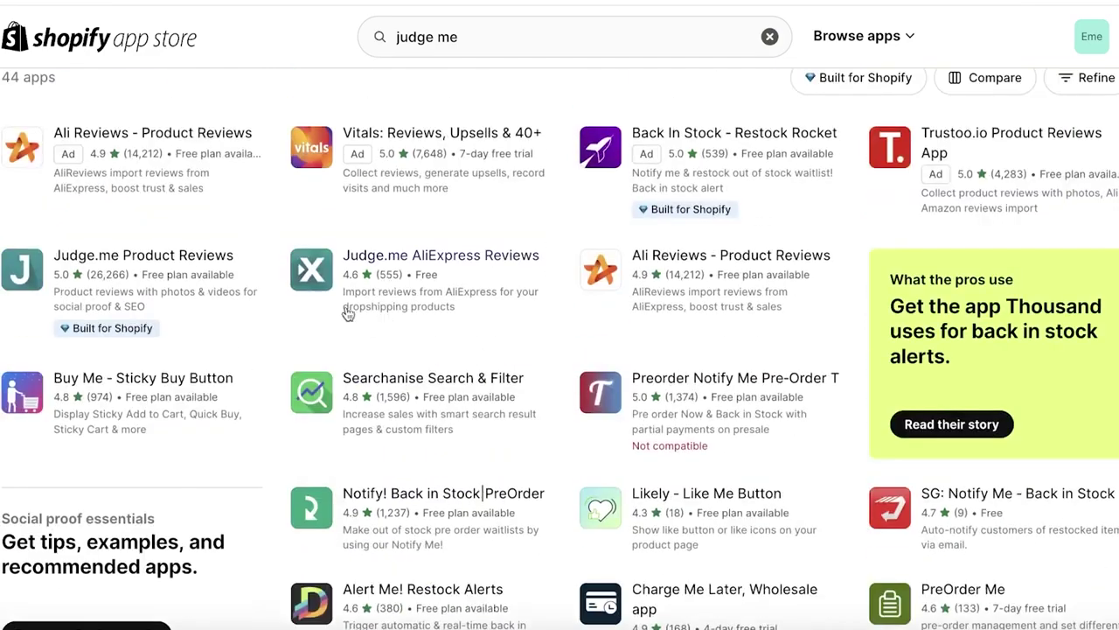
# Open Judge.me Product Reviews, check the developer's other apps, return, and begin installing it
pyautogui.click(122, 275)
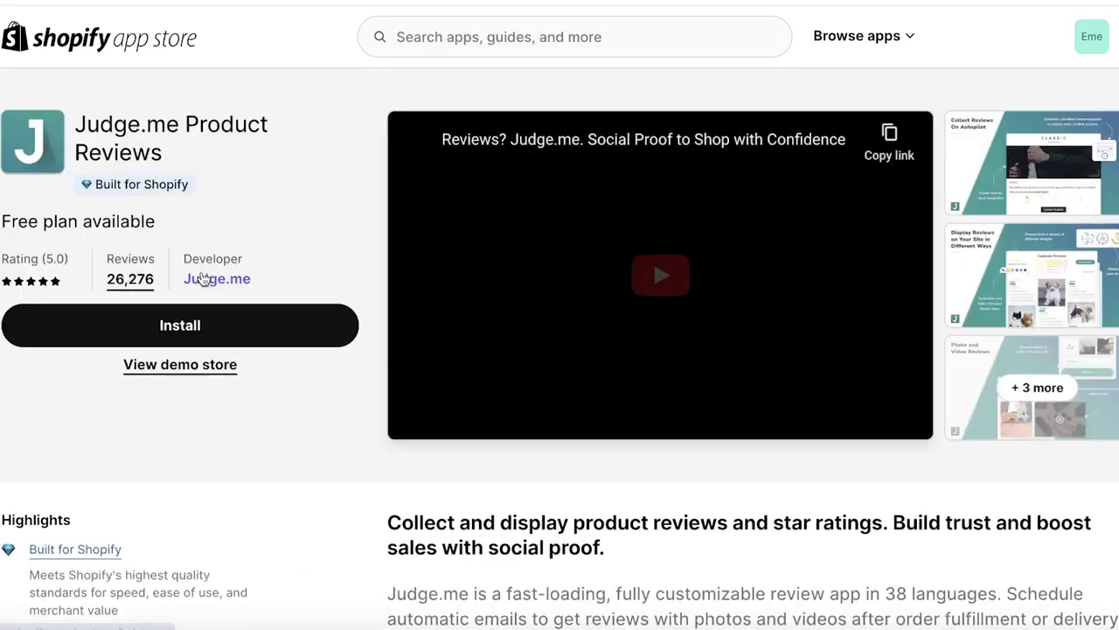
pyautogui.click(203, 278)
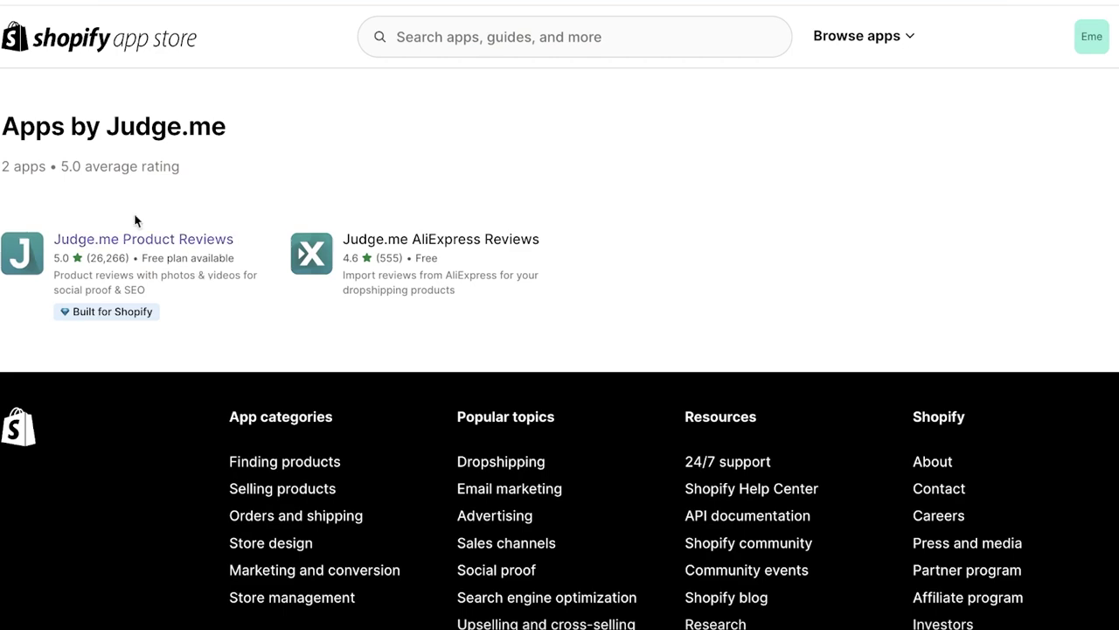
pyautogui.hotkey('alt', 'Left')
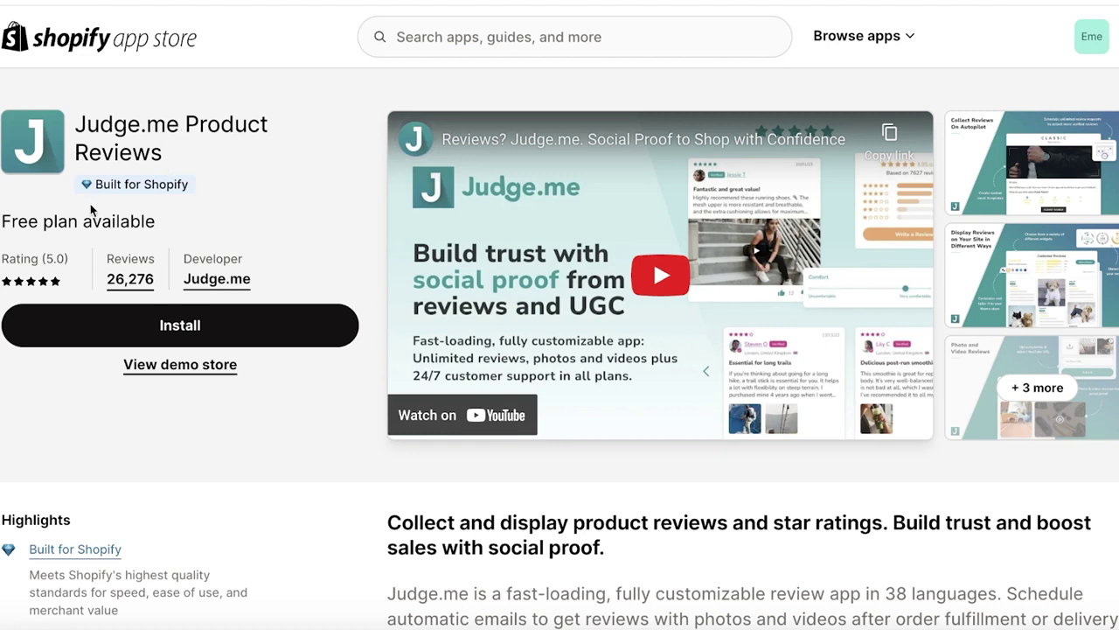
pyautogui.click(170, 329)
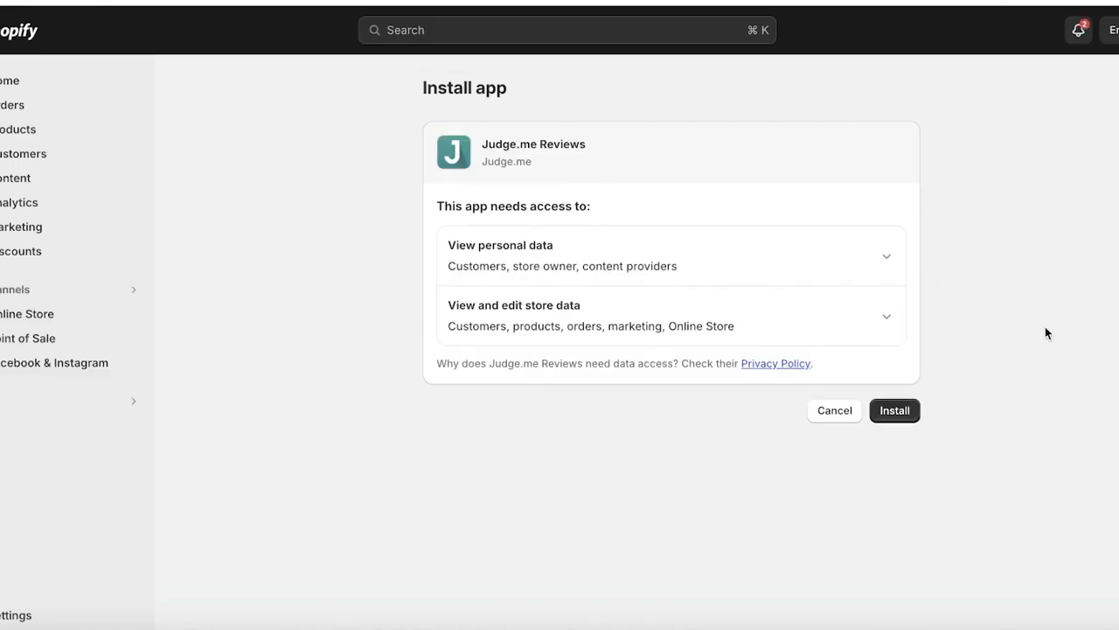
# Install Judge.me Reviews, pin it to the admin sidebar, and set its language to English
pyautogui.click(901, 409)
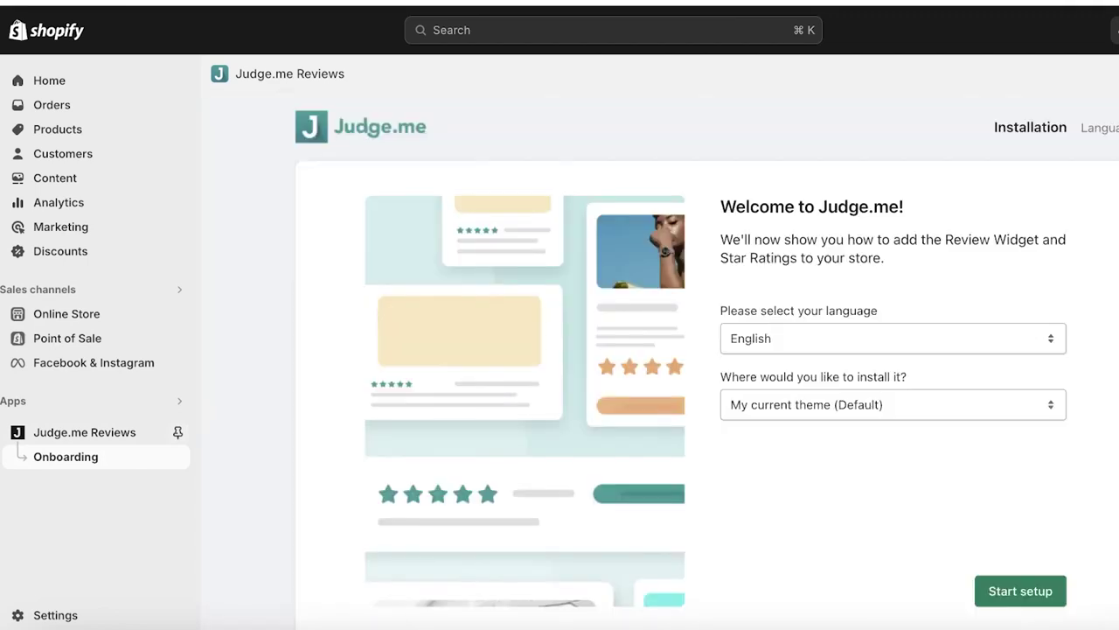
pyautogui.click(177, 432)
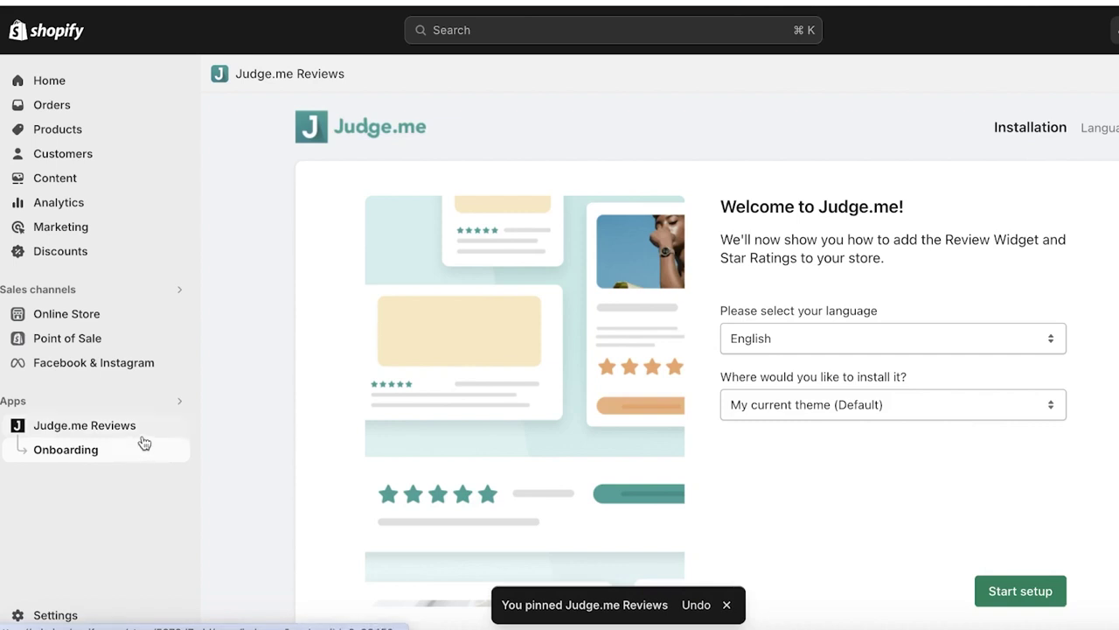
pyautogui.click(839, 332)
pyautogui.click(808, 334)
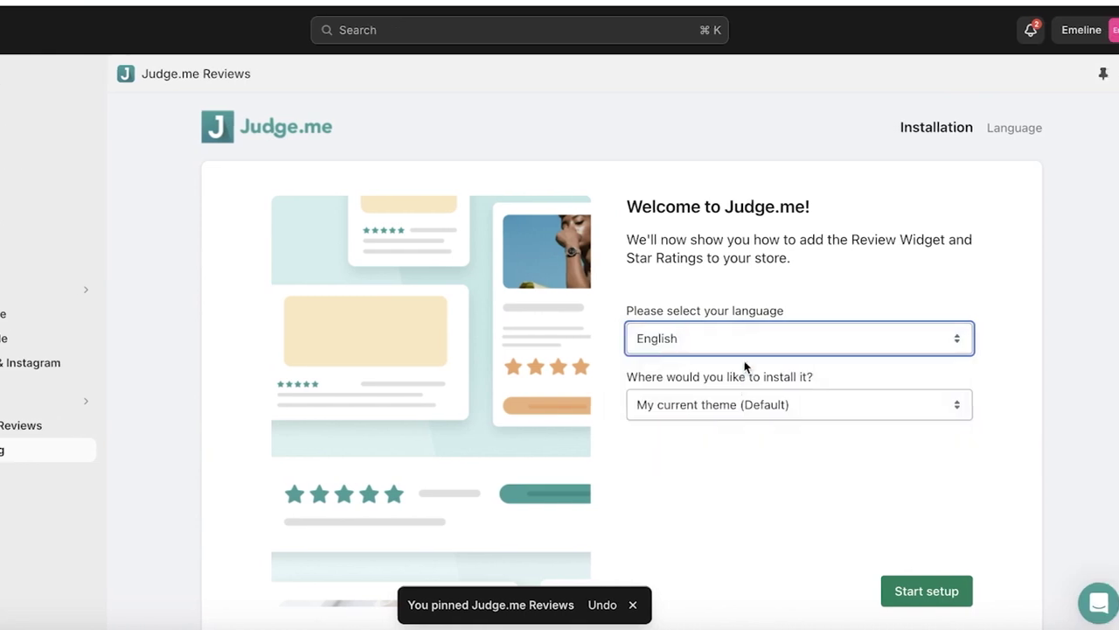
# Target My current theme (Default) and start the Judge.me setup
pyautogui.click(789, 402)
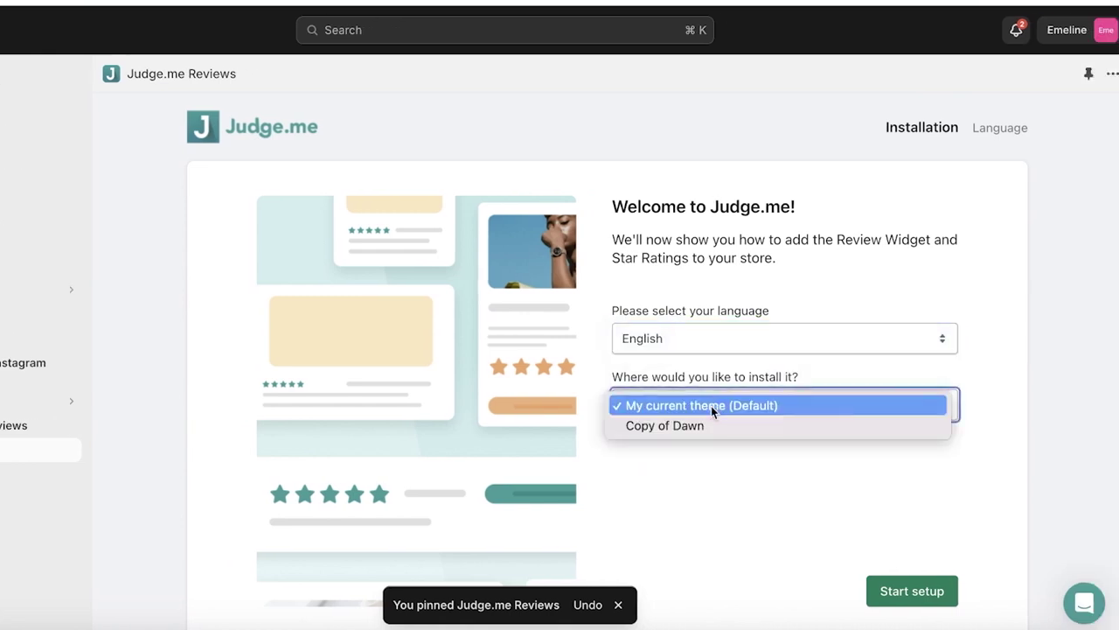
pyautogui.click(711, 406)
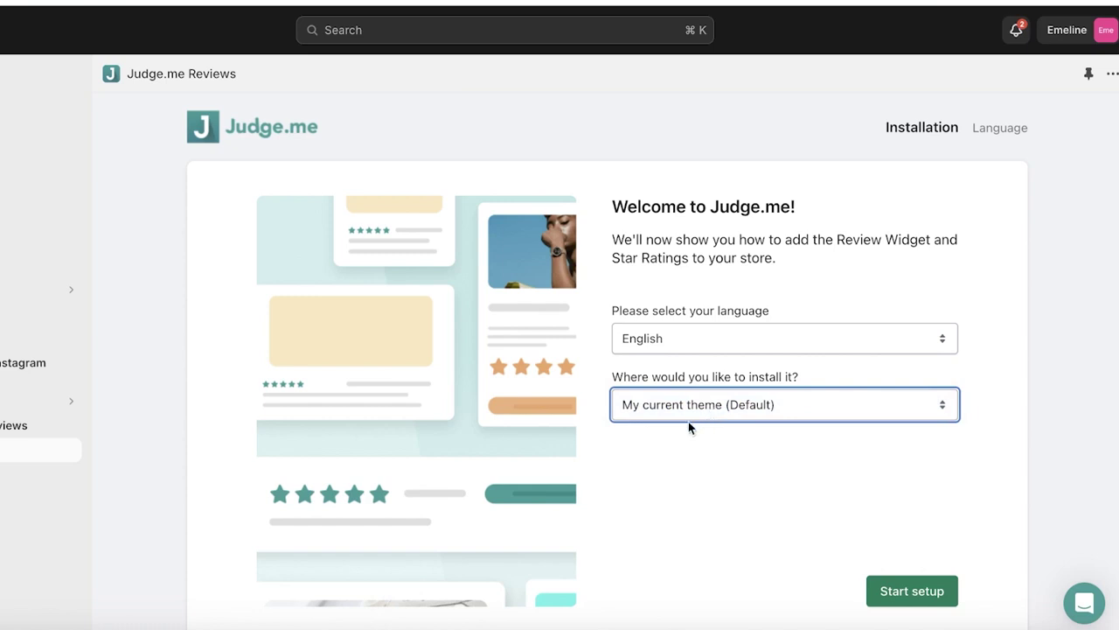
pyautogui.click(751, 407)
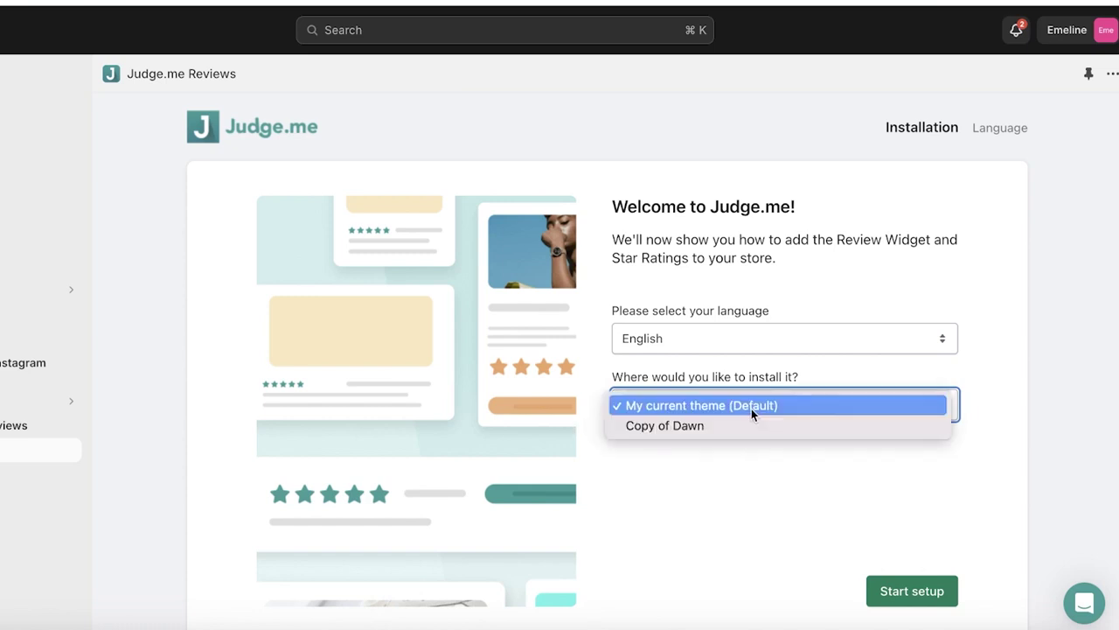
pyautogui.click(752, 407)
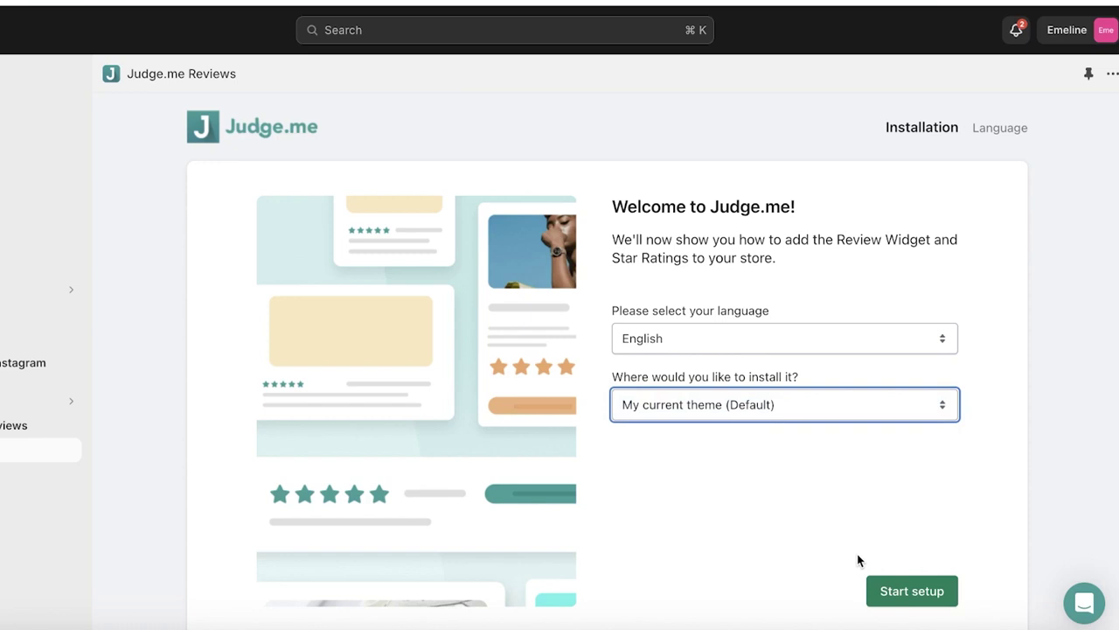
pyautogui.click(918, 606)
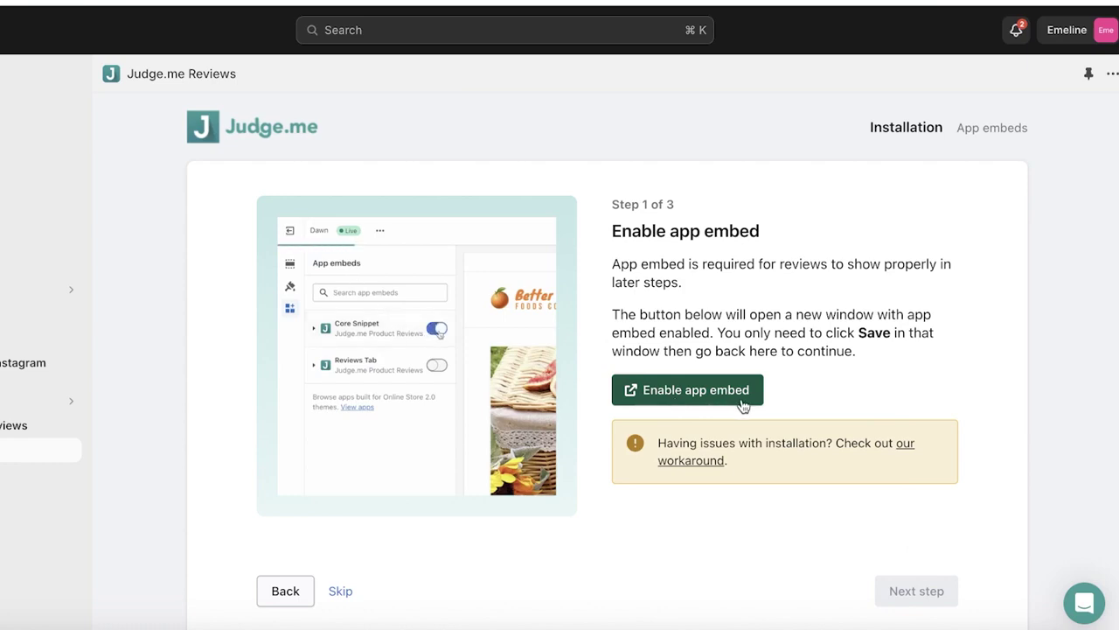
# Enable the Judge.me app embed, save the Dawn theme with Ctrl+S, and advance to step 2
pyautogui.click(743, 405)
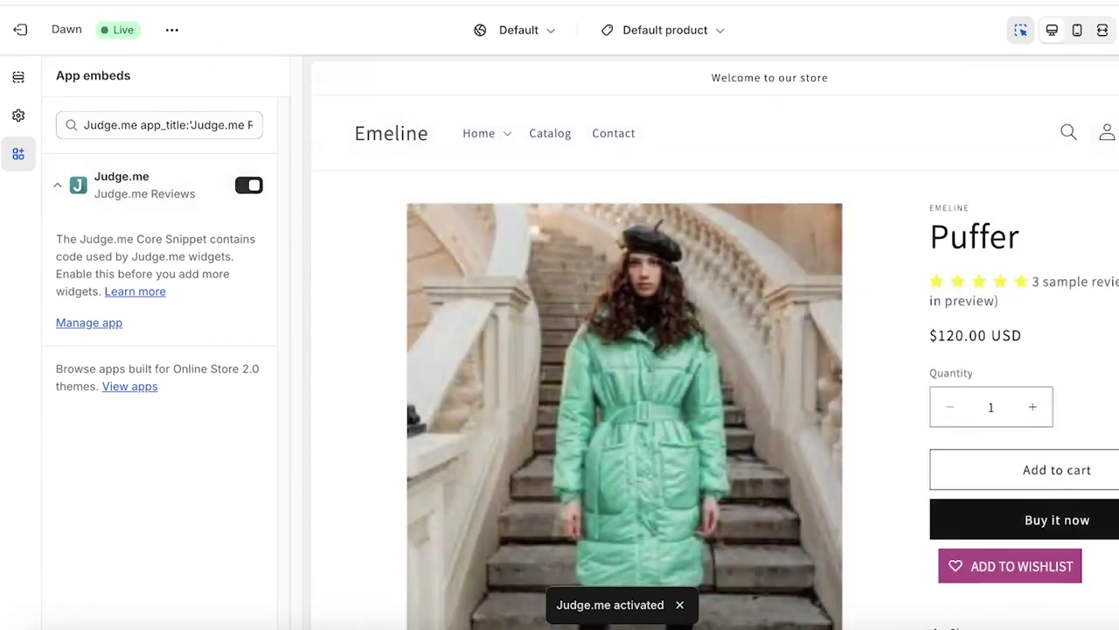
pyautogui.hotkey('ctrl', 's')
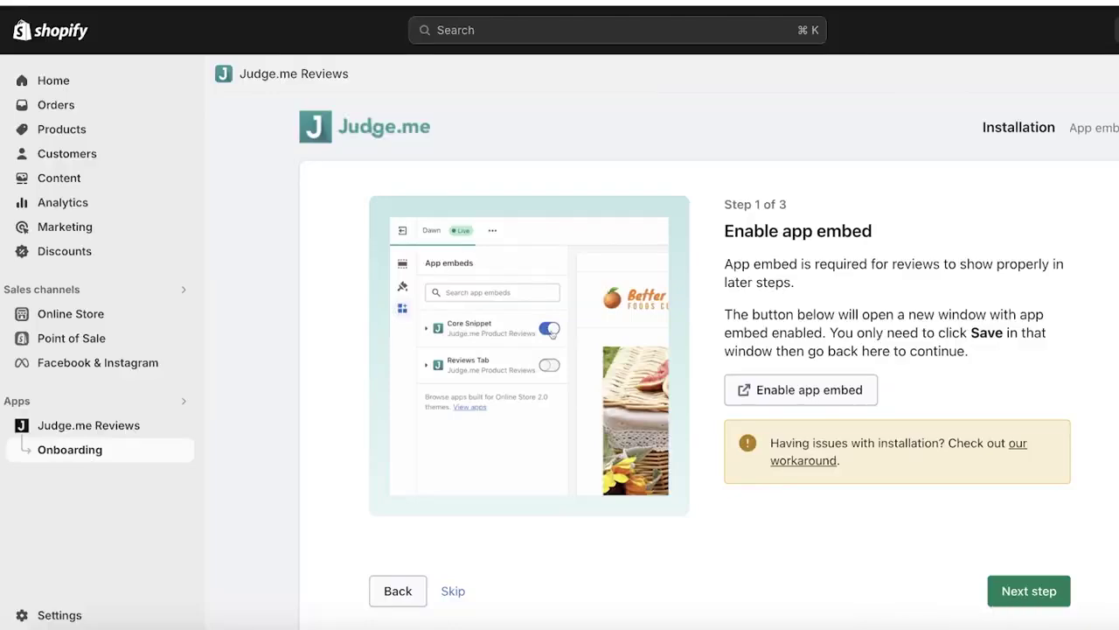
pyautogui.click(1032, 592)
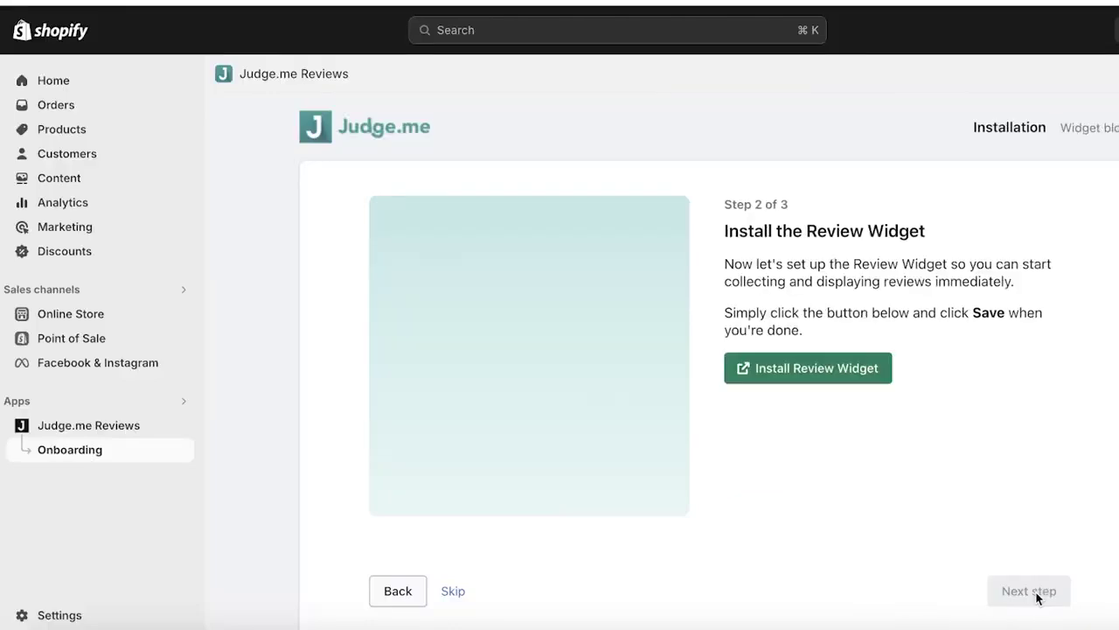
# Add the Review Widget to the product page, delete the duplicate block, and open its settings
pyautogui.click(814, 367)
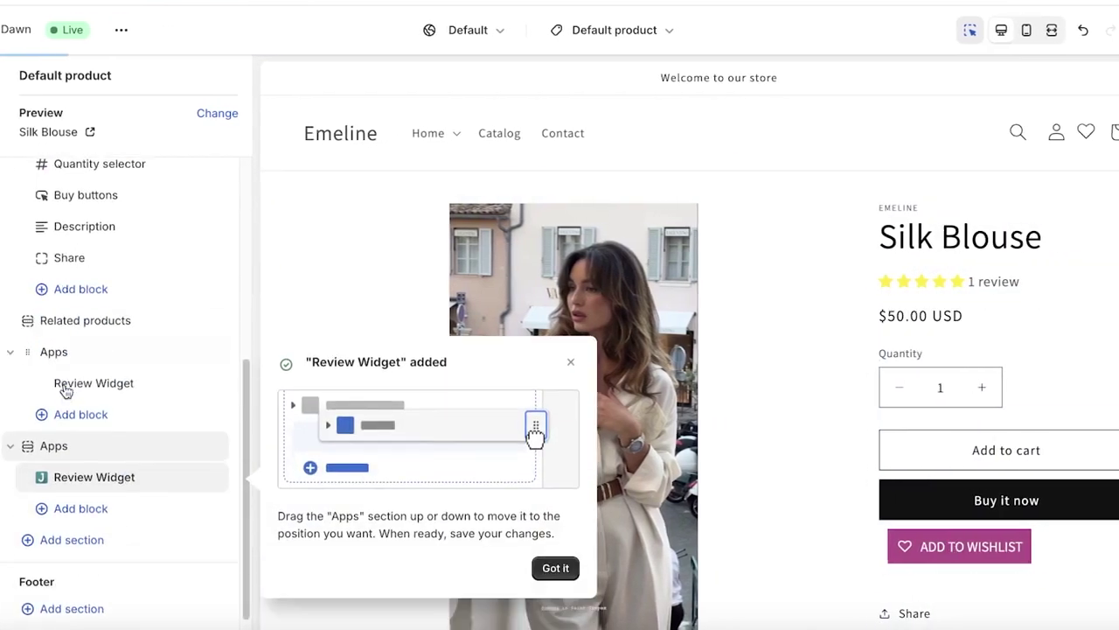
pyautogui.click(61, 446)
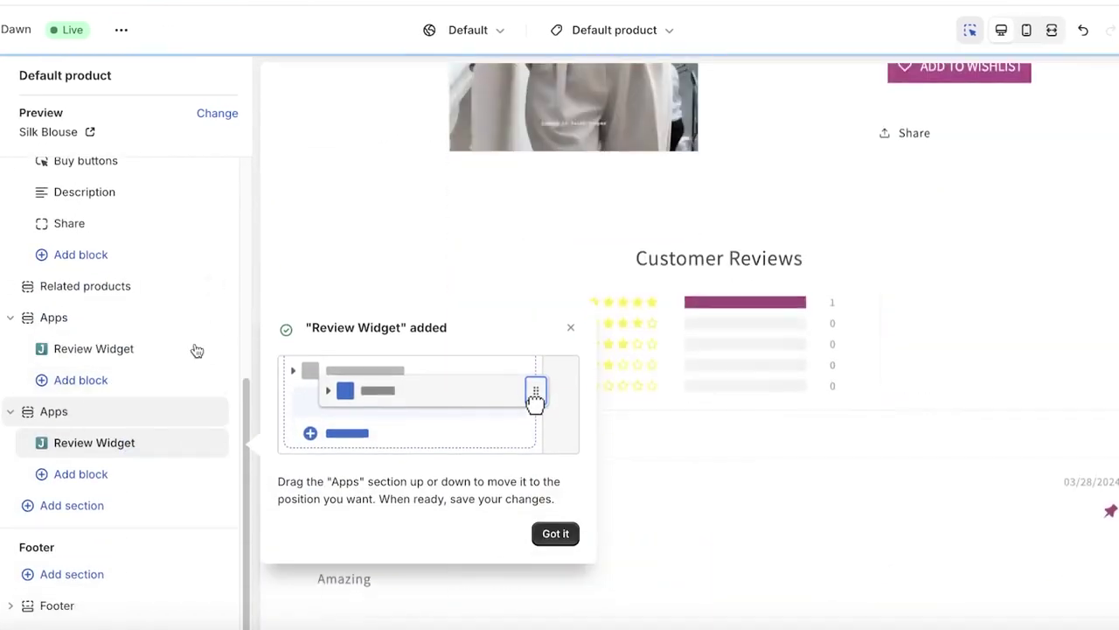
pyautogui.click(194, 350)
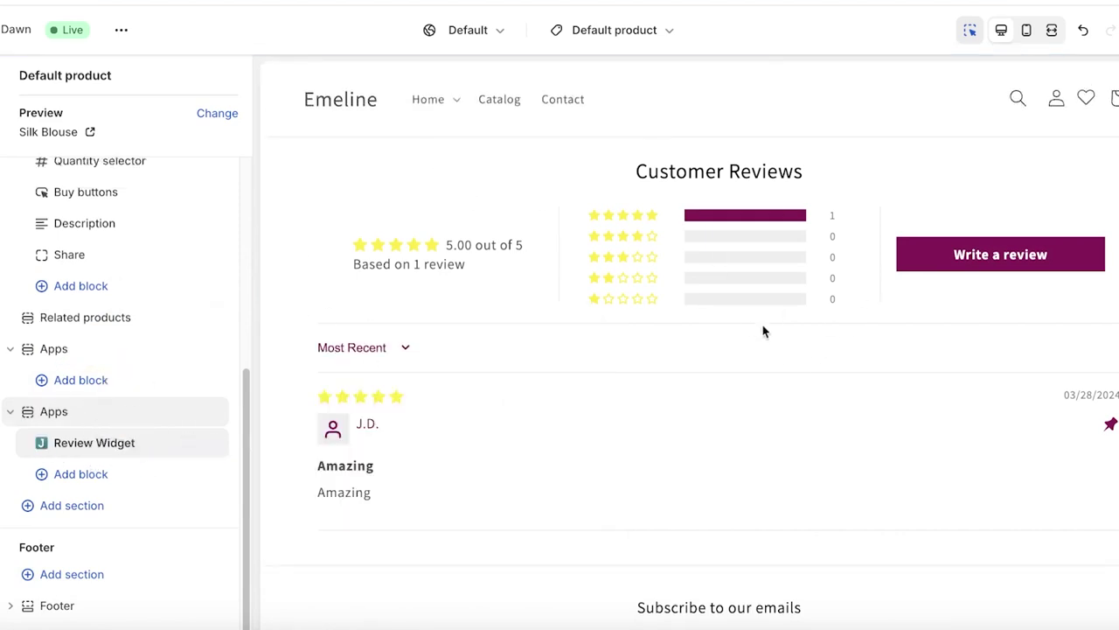
pyautogui.click(74, 443)
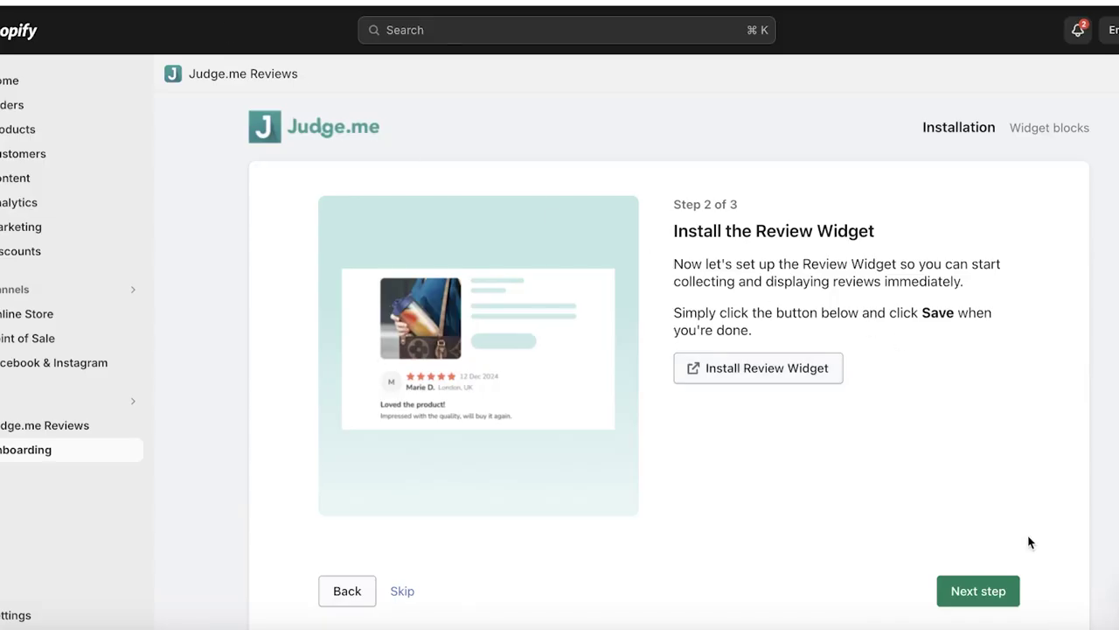
pyautogui.scroll(-1, 1026, 543)
# Add Star Ratings, remove the duplicate block, move it under the product title, and save
pyautogui.click(993, 564)
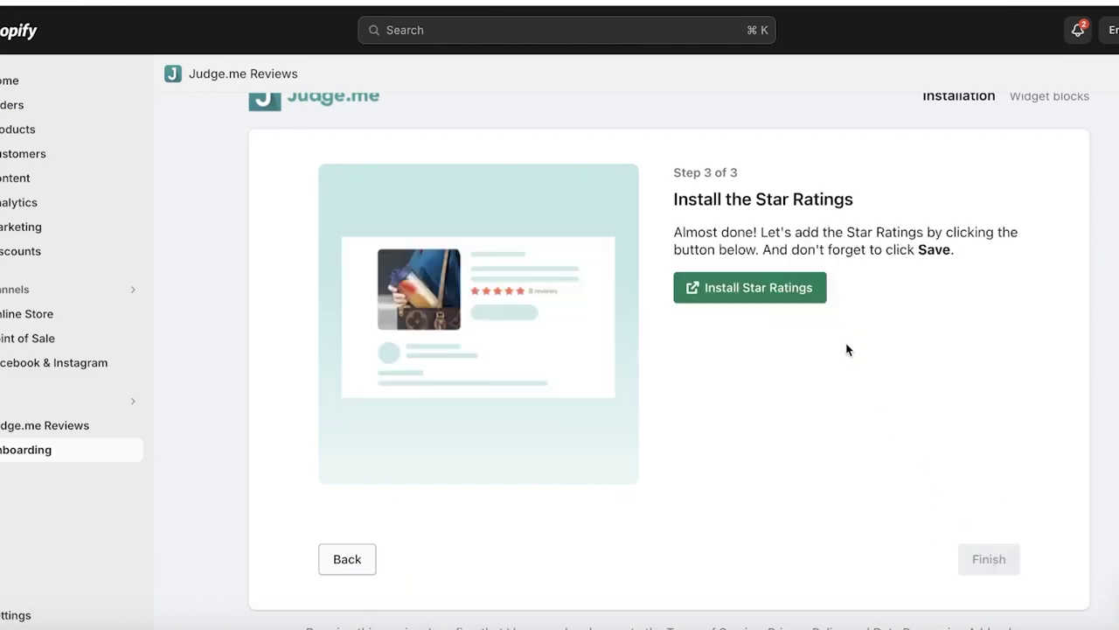
pyautogui.click(699, 292)
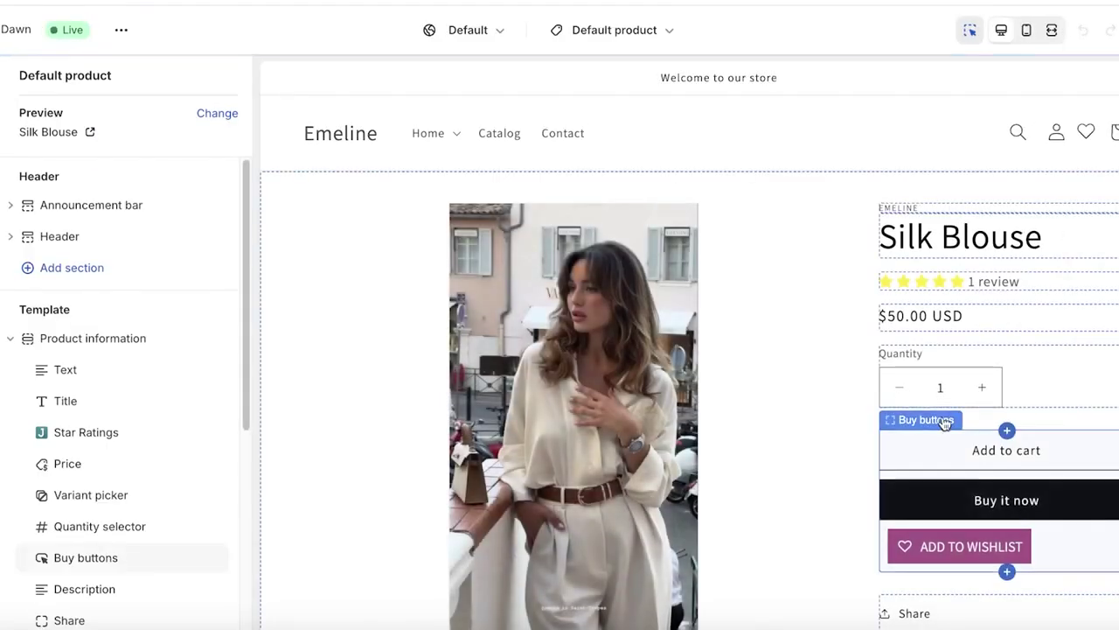
pyautogui.scroll(-2, 941, 422)
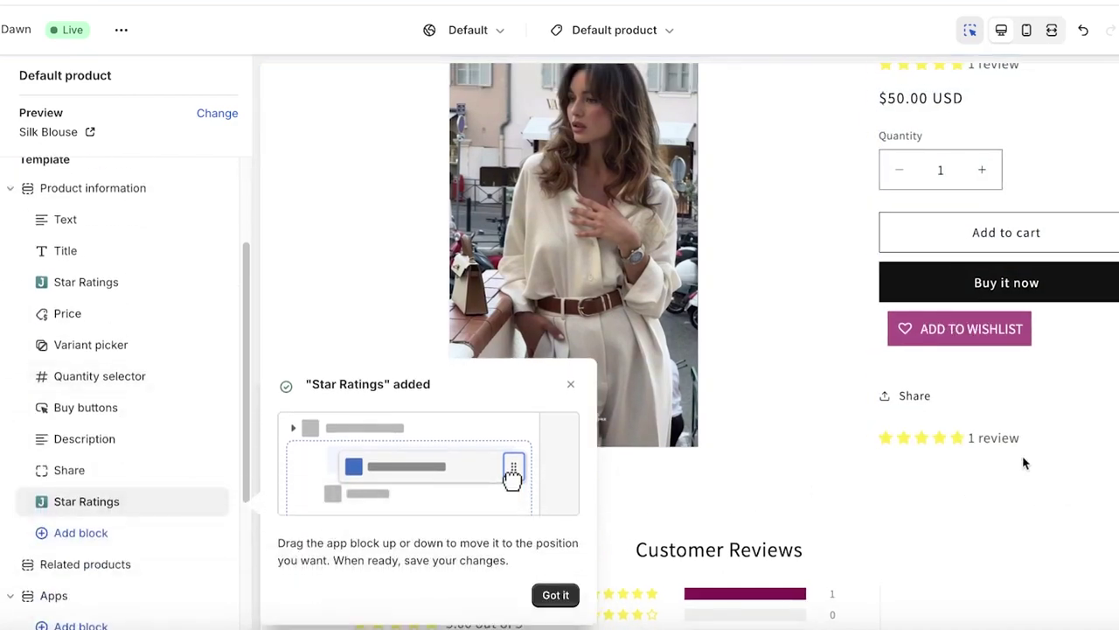
pyautogui.click(194, 288)
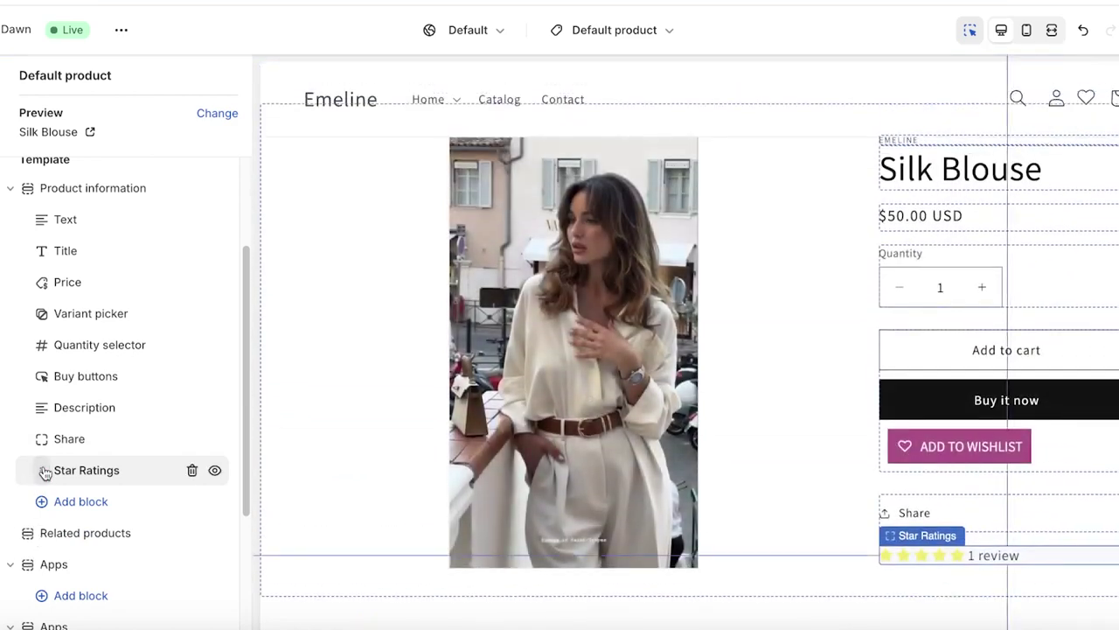
pyautogui.moveTo(46, 472); pyautogui.dragTo(41, 280)
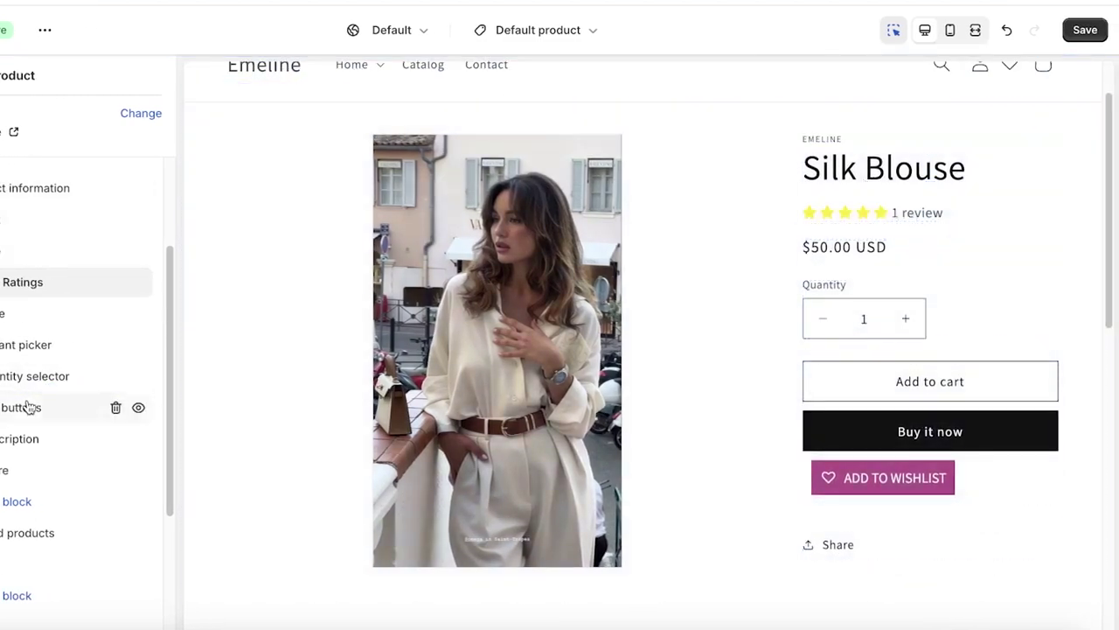
pyautogui.click(1081, 37)
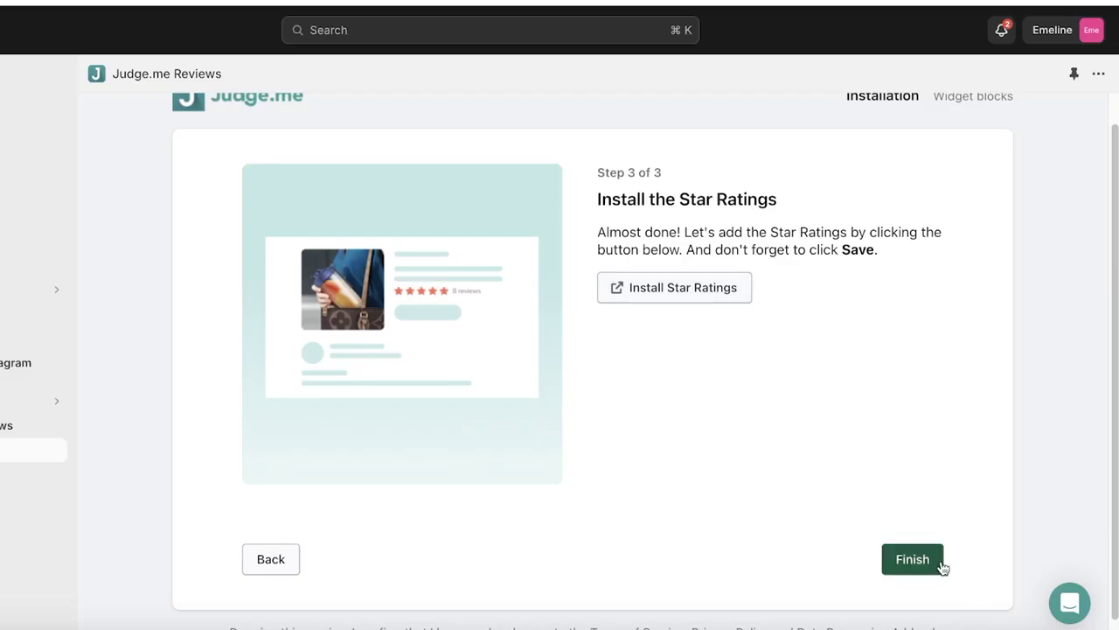
# Finish onboarding, review the insights dashboard (1 review, 5.0 average), then go to Widgets
pyautogui.click(939, 560)
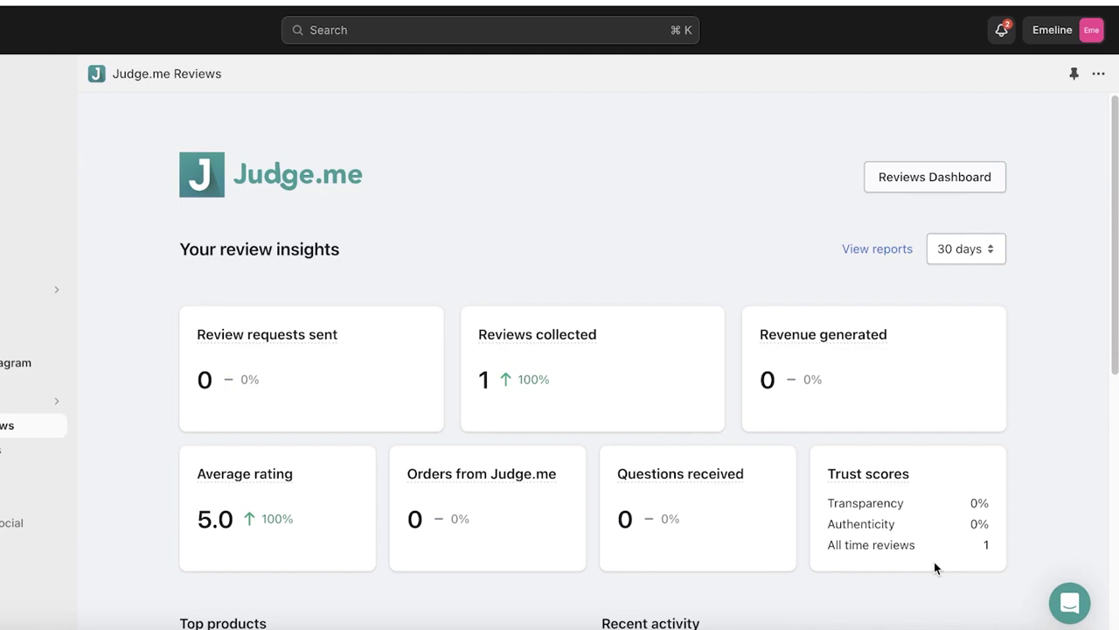
pyautogui.scroll(-5, 502, 452)
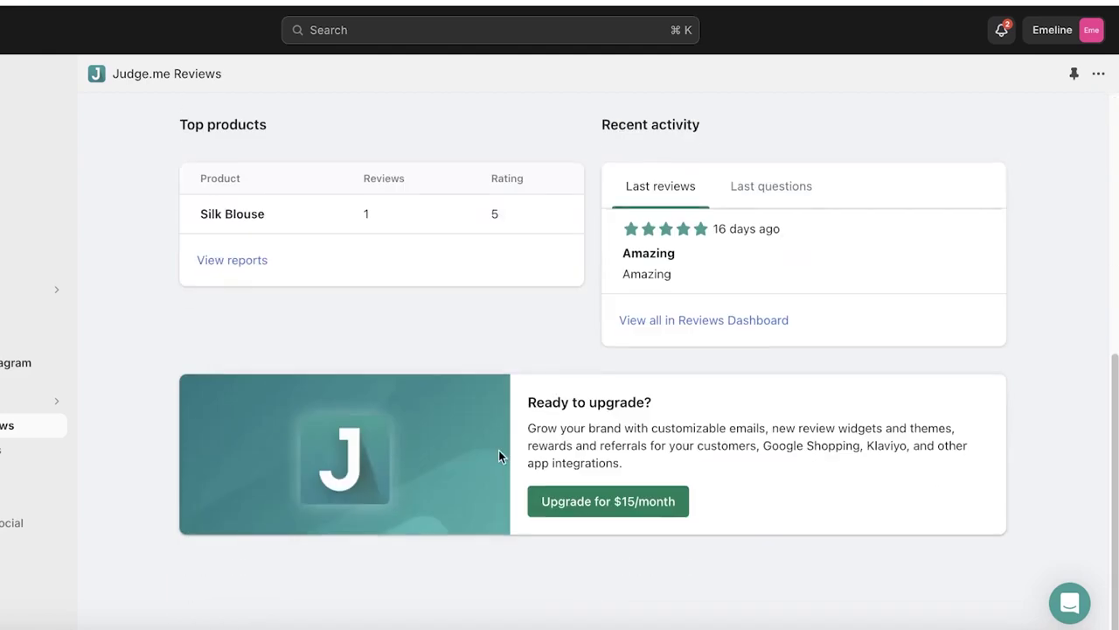
pyautogui.scroll(5, 500, 455)
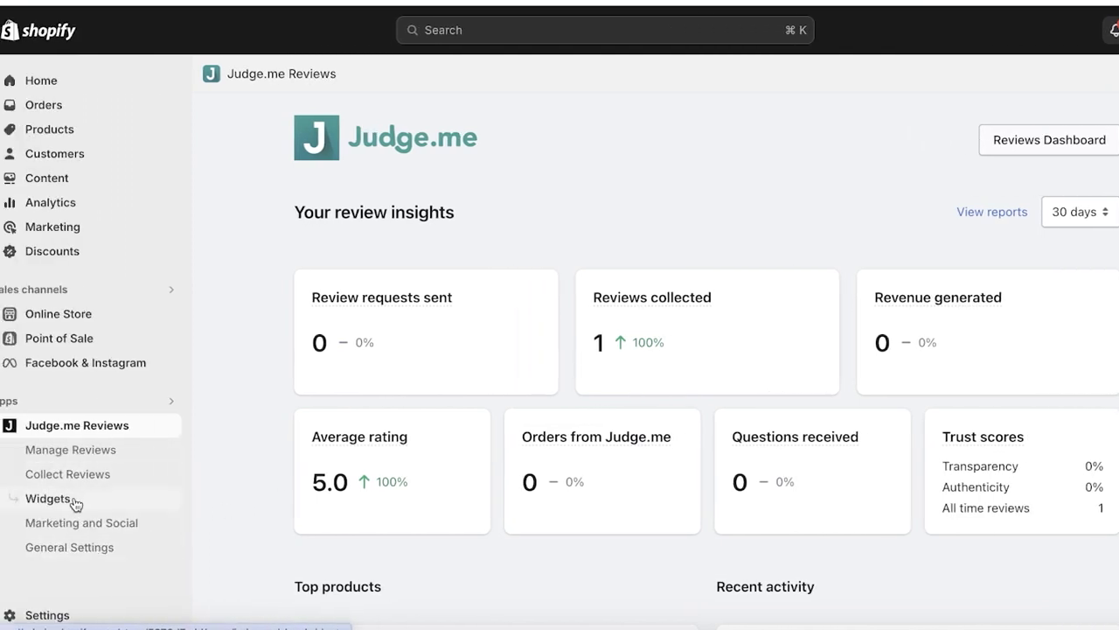
pyautogui.click(74, 502)
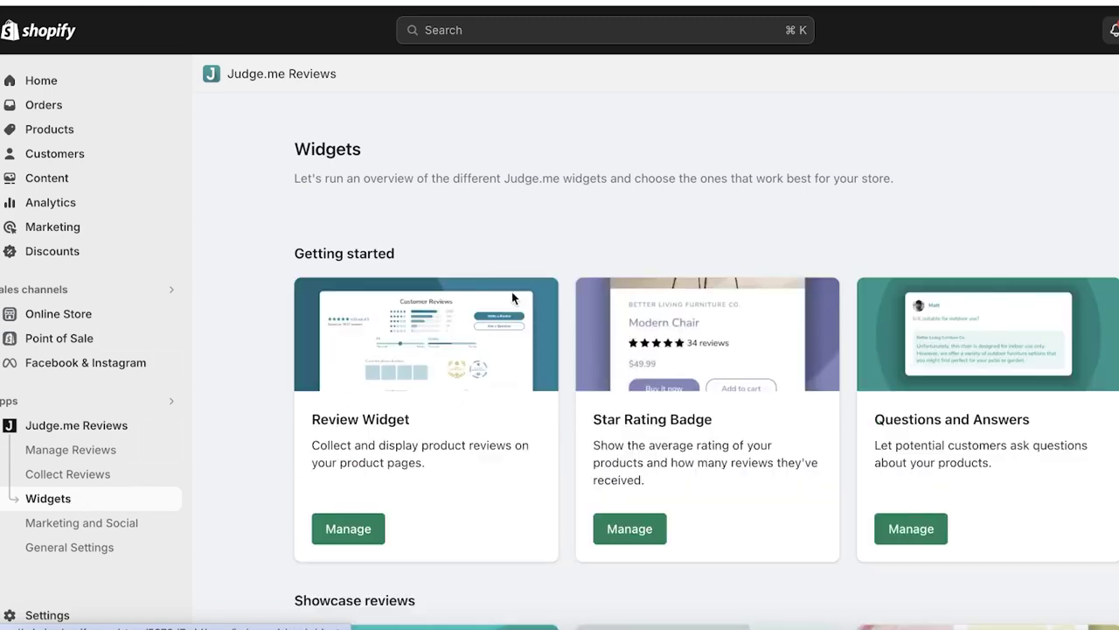
# Scroll through the Judge.me Widgets page to browse the available widget groups
pyautogui.scroll(-7, 1083, 317)
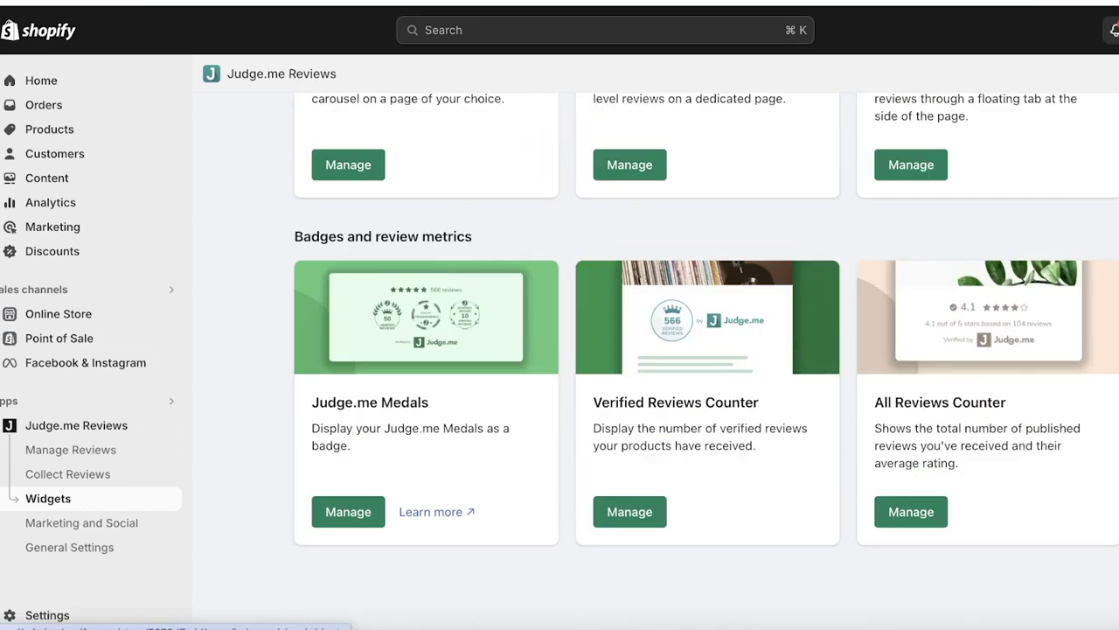
pyautogui.scroll(3, 787, 241)
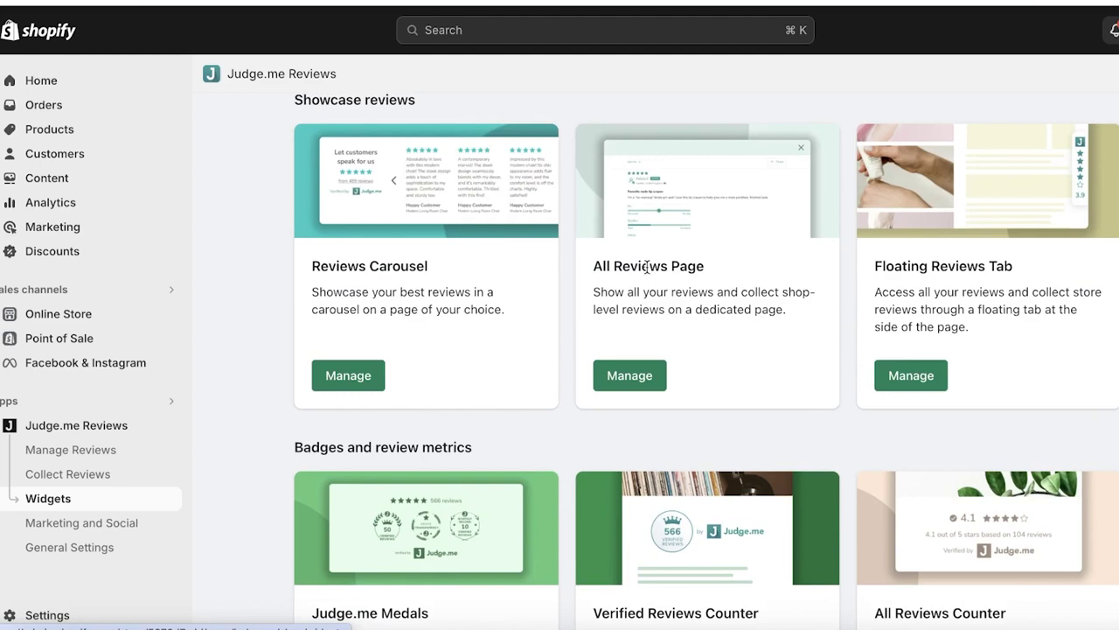
pyautogui.scroll(-3, 241, 422)
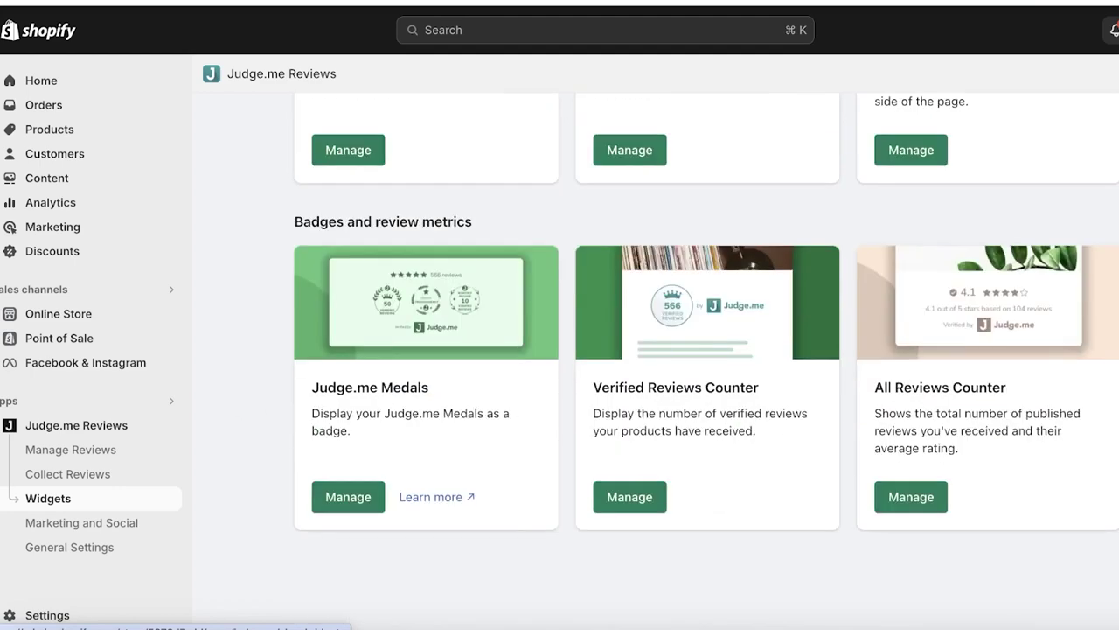
pyautogui.scroll(10, 206, 517)
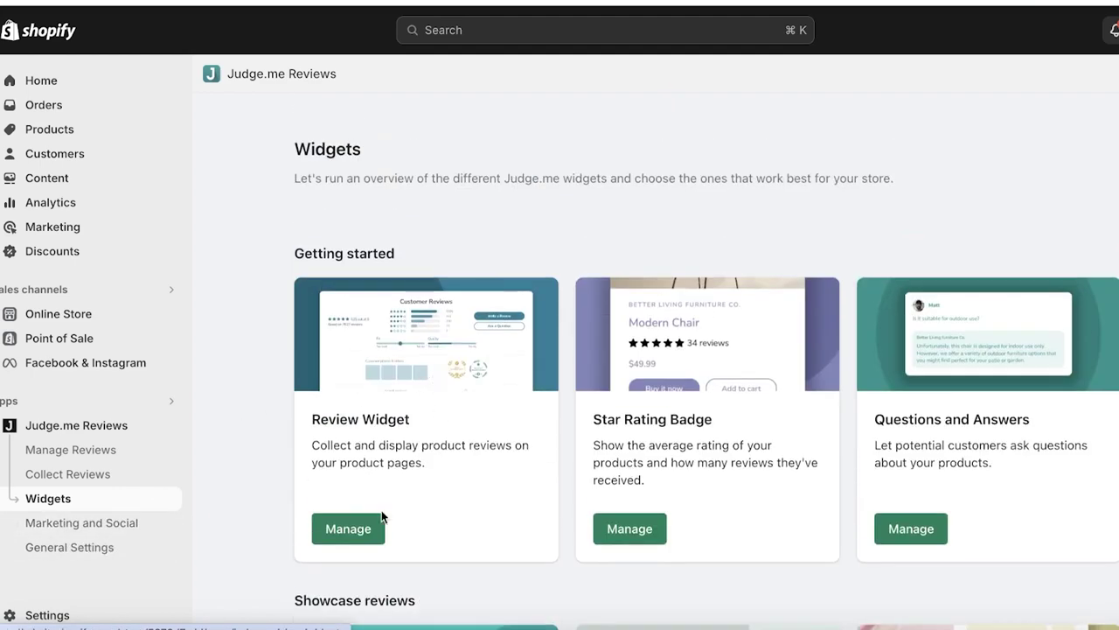
# Open the Review Widget's settings and scroll down to its Colors section
pyautogui.click(425, 415)
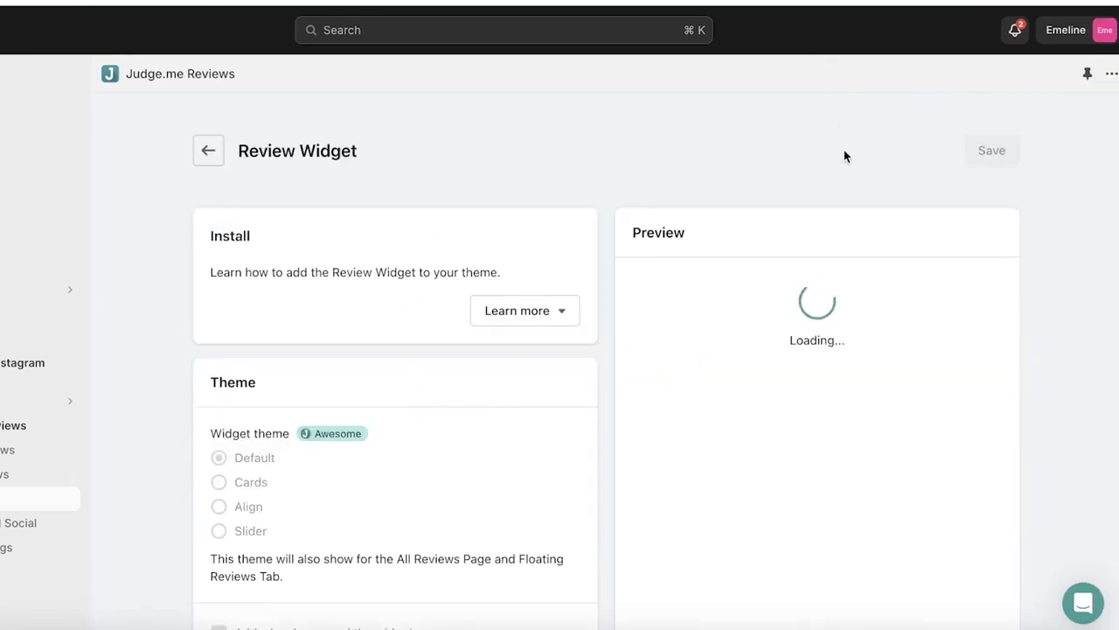
pyautogui.scroll(-3, 870, 328)
pyautogui.scroll(1, 871, 328)
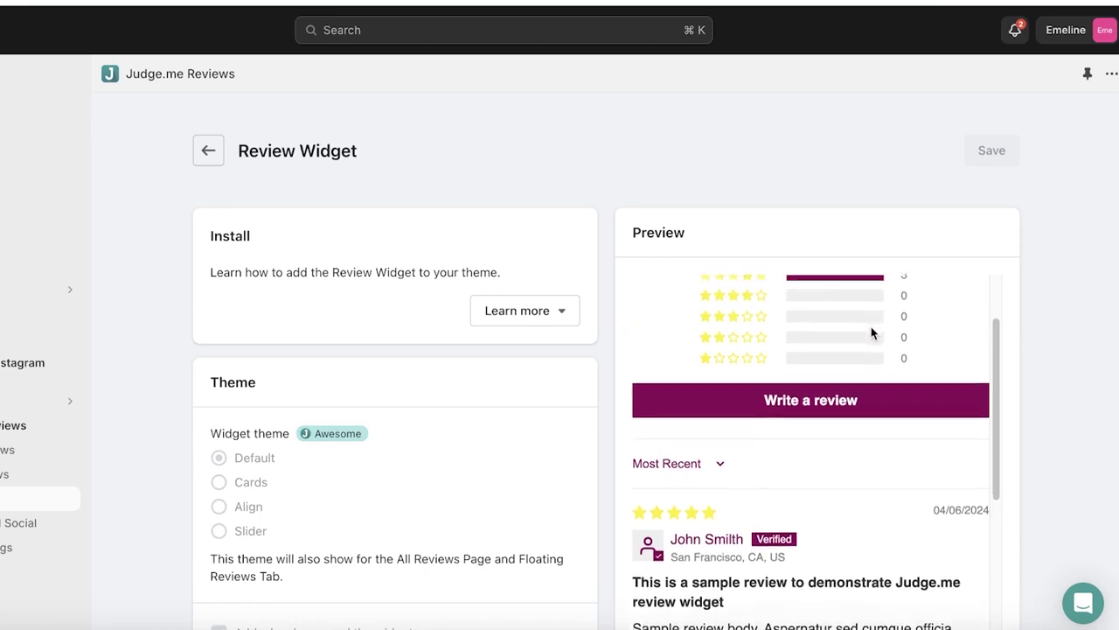
pyautogui.scroll(-5, 419, 425)
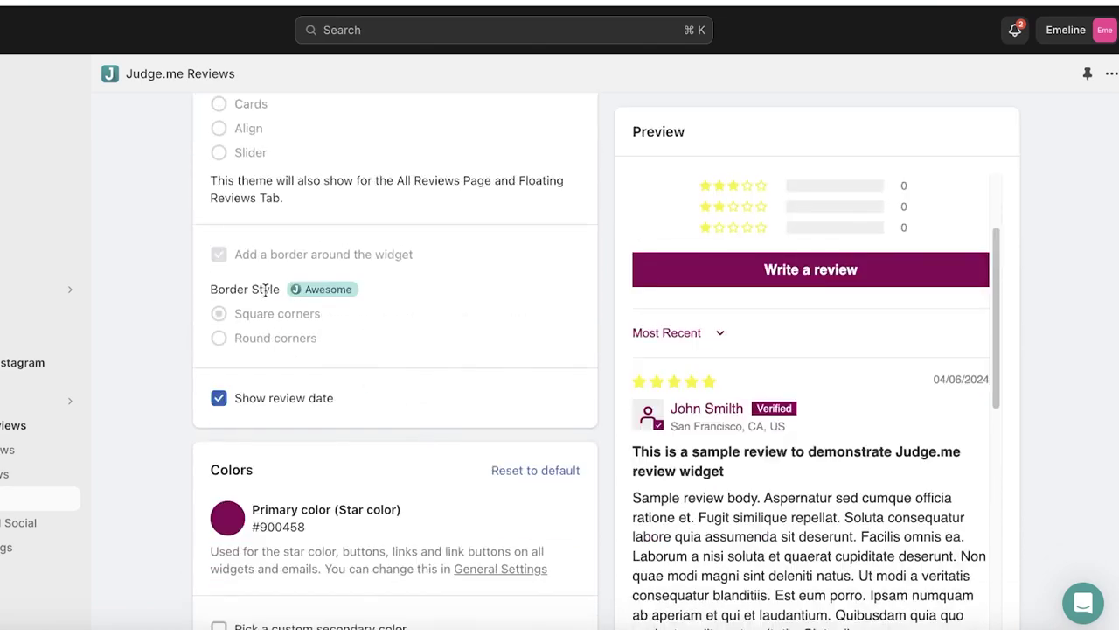
pyautogui.scroll(-5, 262, 297)
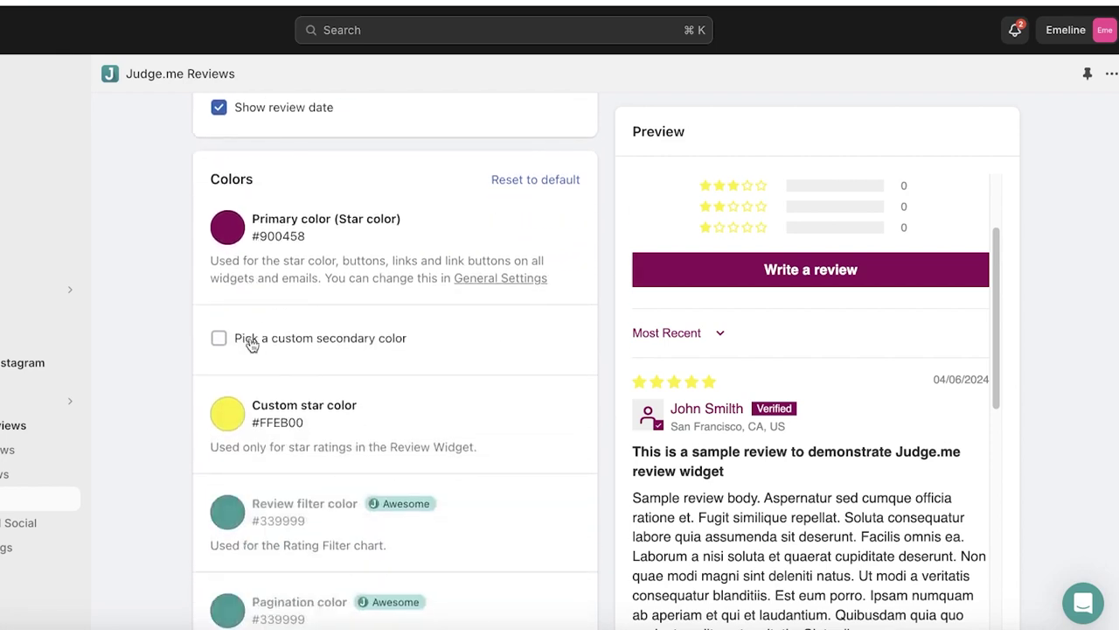
# Change the Review Widget primary colour to dark red #882F2A
pyautogui.click(238, 236)
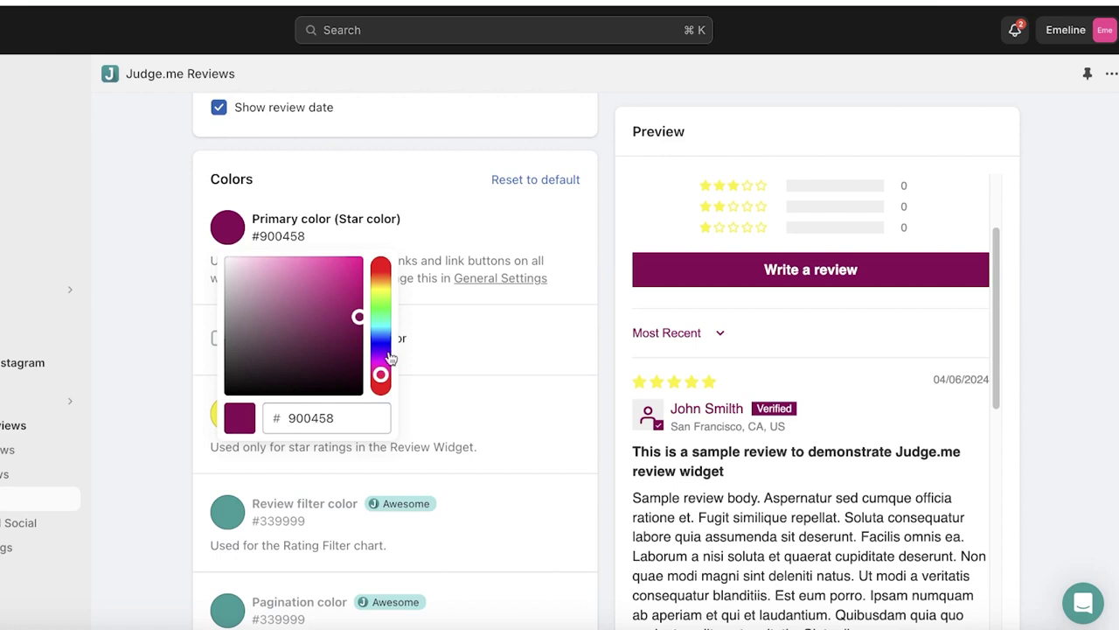
pyautogui.moveTo(380, 369)
pyautogui.mouseDown()
pyautogui.moveTo(380, 335)
pyautogui.moveTo(380, 355)
pyautogui.mouseUp()
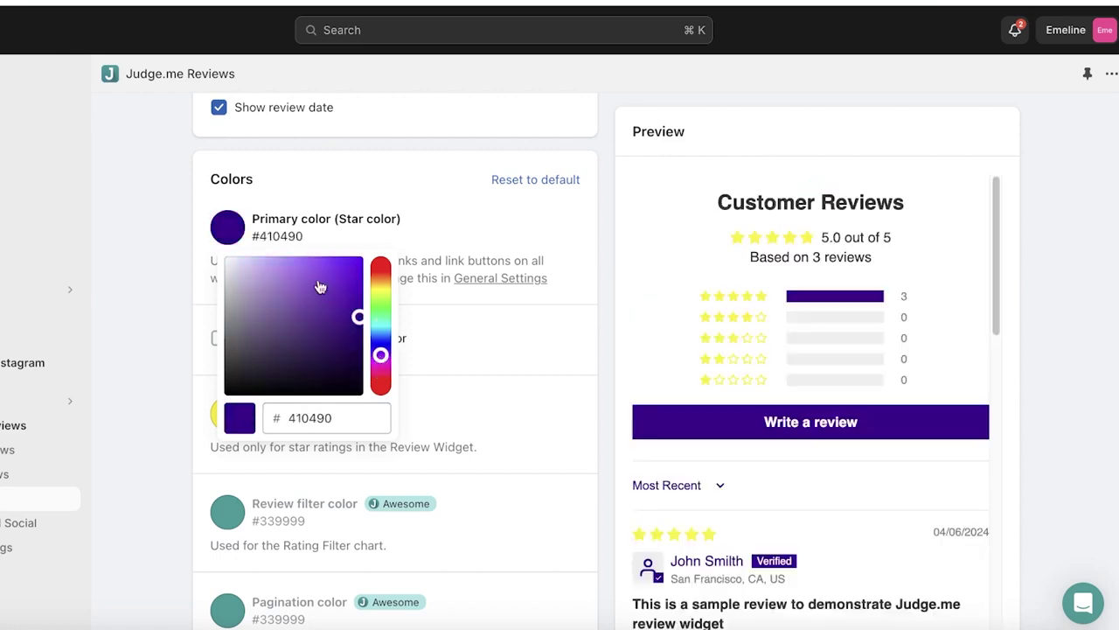
pyautogui.moveTo(320, 285); pyautogui.dragTo(380, 263)
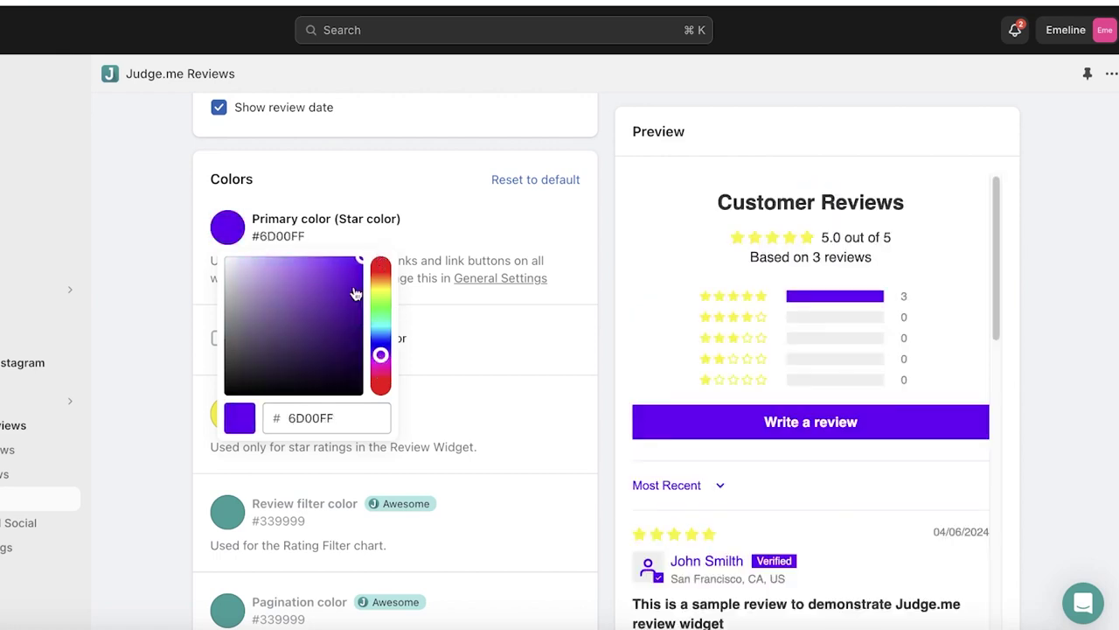
pyautogui.moveTo(380, 355); pyautogui.dragTo(382, 374)
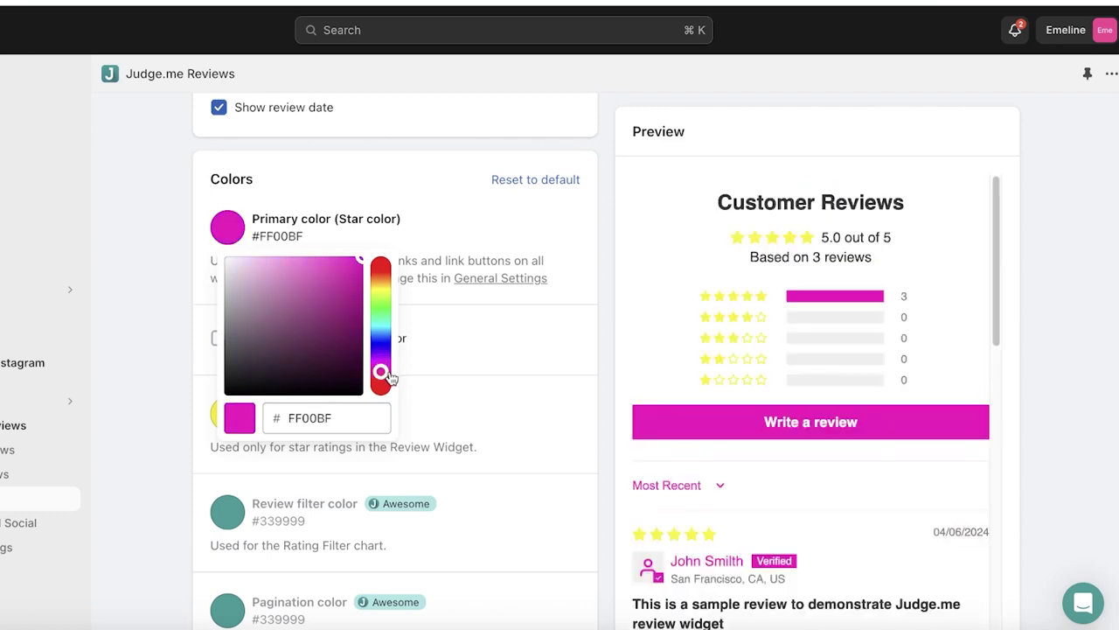
pyautogui.click(381, 279)
pyautogui.moveTo(337, 319); pyautogui.dragTo(352, 340)
pyautogui.moveTo(398, 278); pyautogui.dragTo(391, 266)
pyautogui.moveTo(341, 338); pyautogui.dragTo(320, 325)
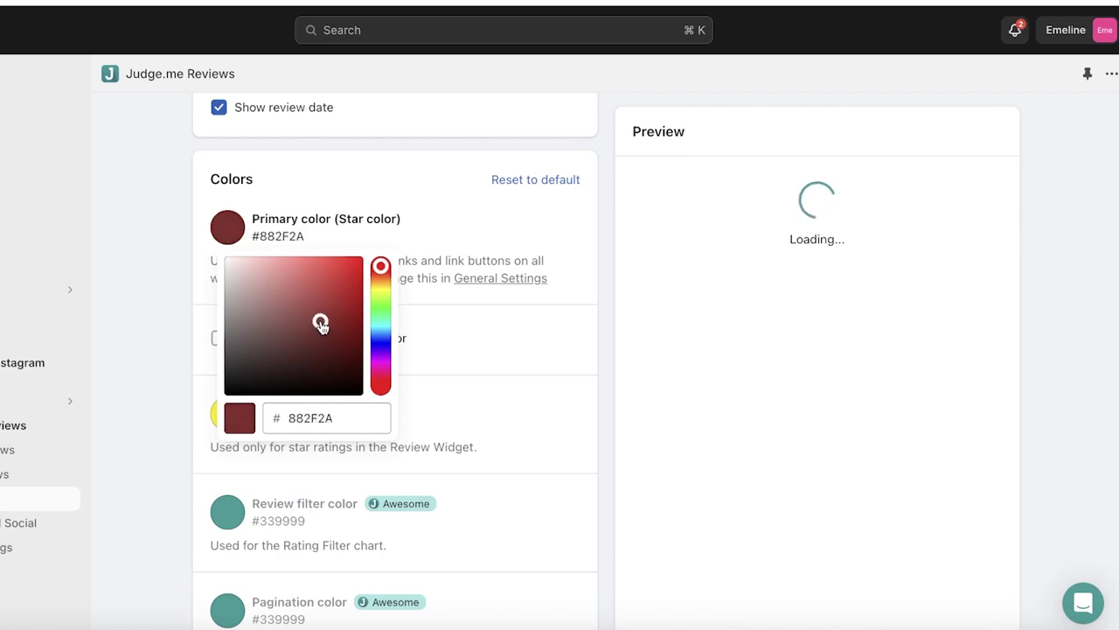
pyautogui.click(561, 314)
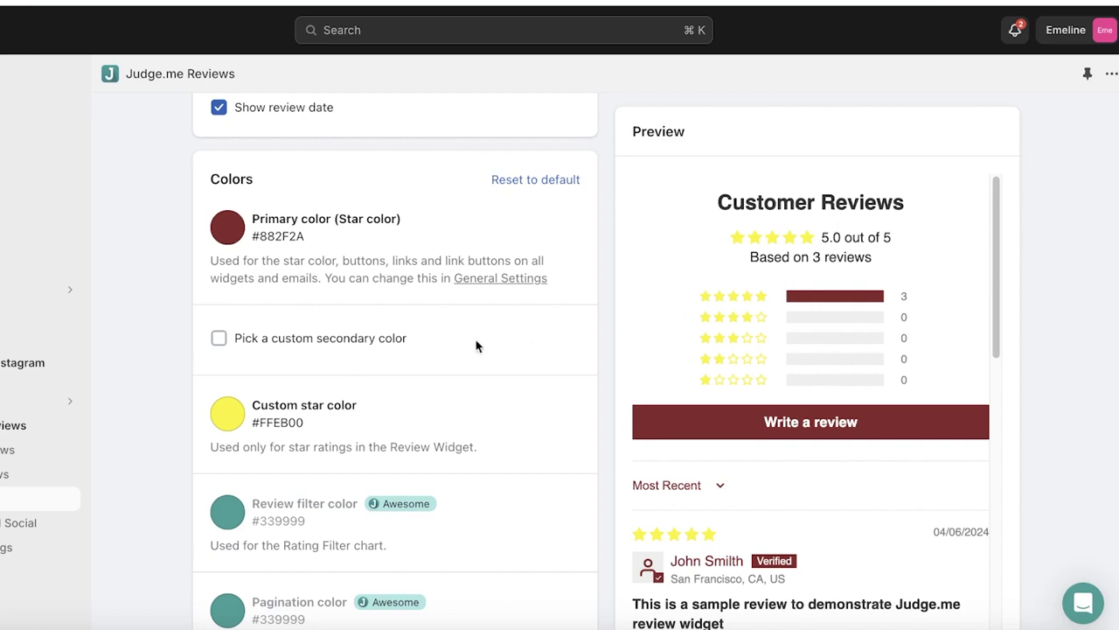
# Check the custom star colour, leaving it at #FFEB00
pyautogui.click(227, 414)
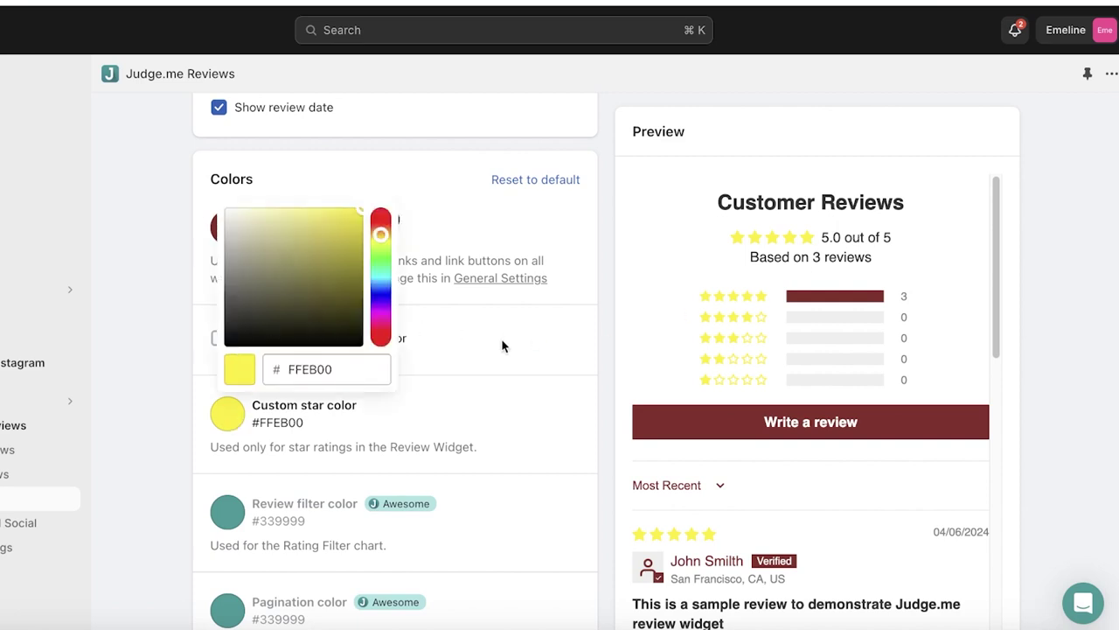
pyautogui.scroll(-1, 502, 346)
pyautogui.click(434, 202)
pyautogui.click(533, 230)
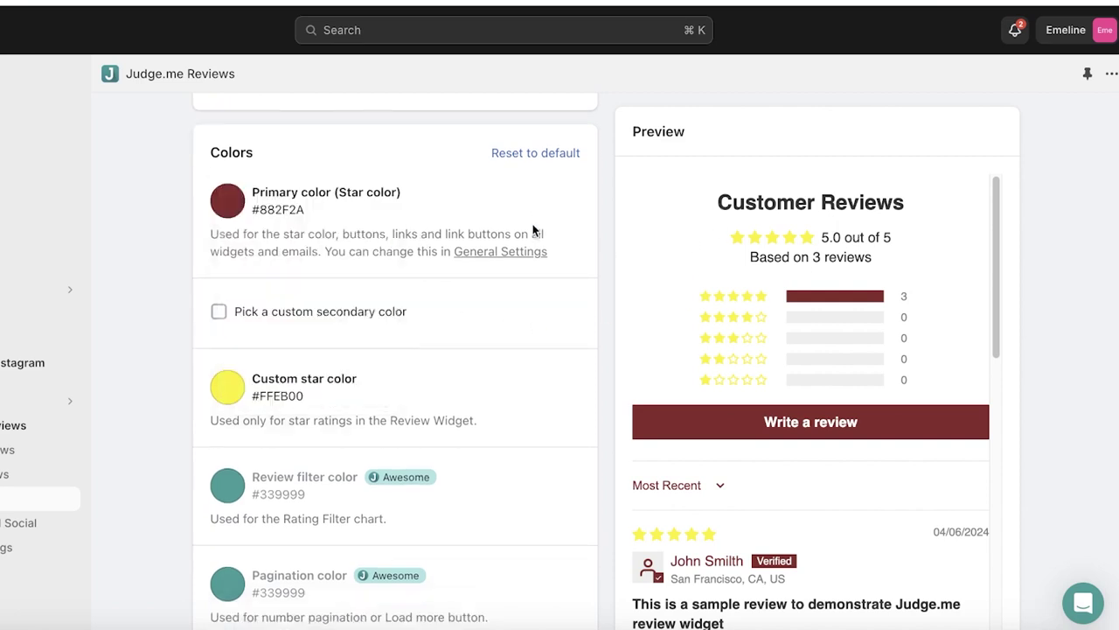
pyautogui.scroll(-10, 532, 230)
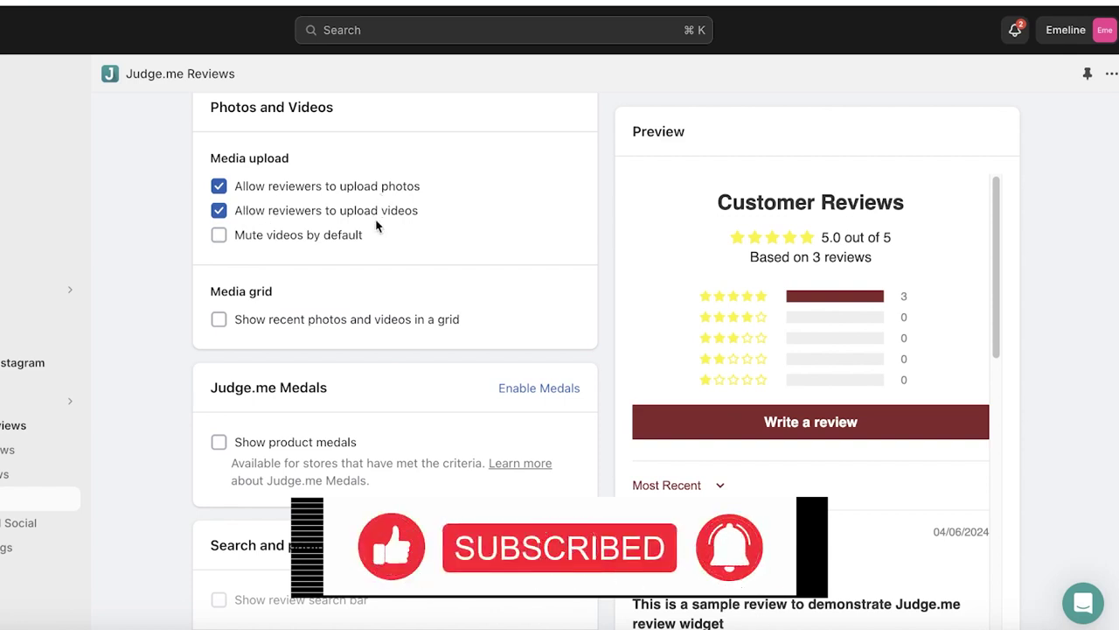
# Mute review videos by default, save the Review Widget settings, and return to the Widgets overview
pyautogui.click(350, 237)
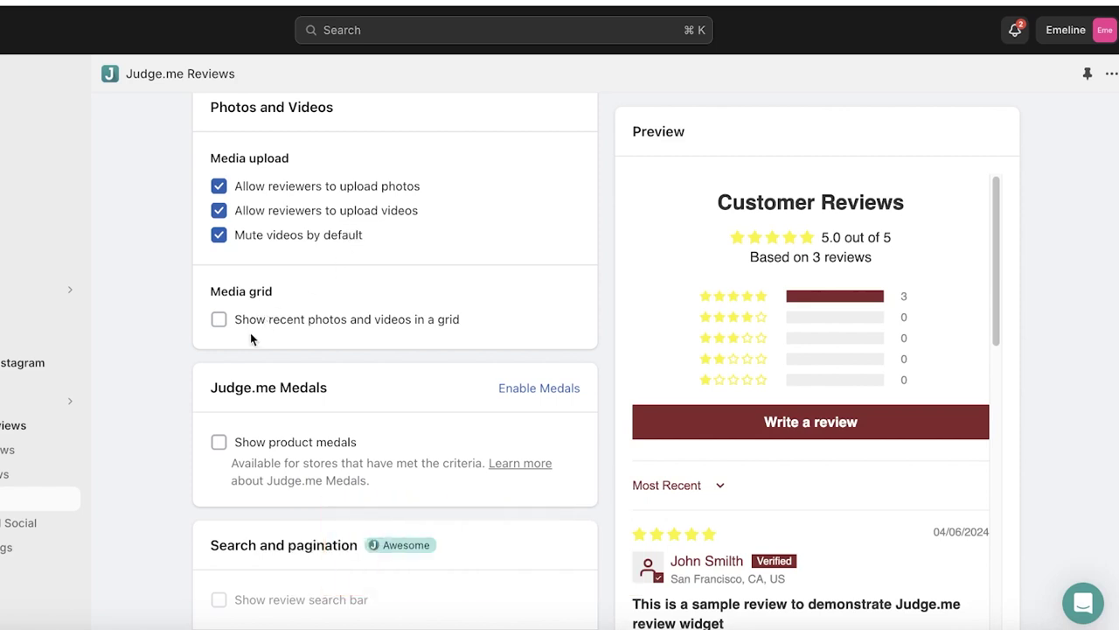
pyautogui.scroll(-5, 240, 350)
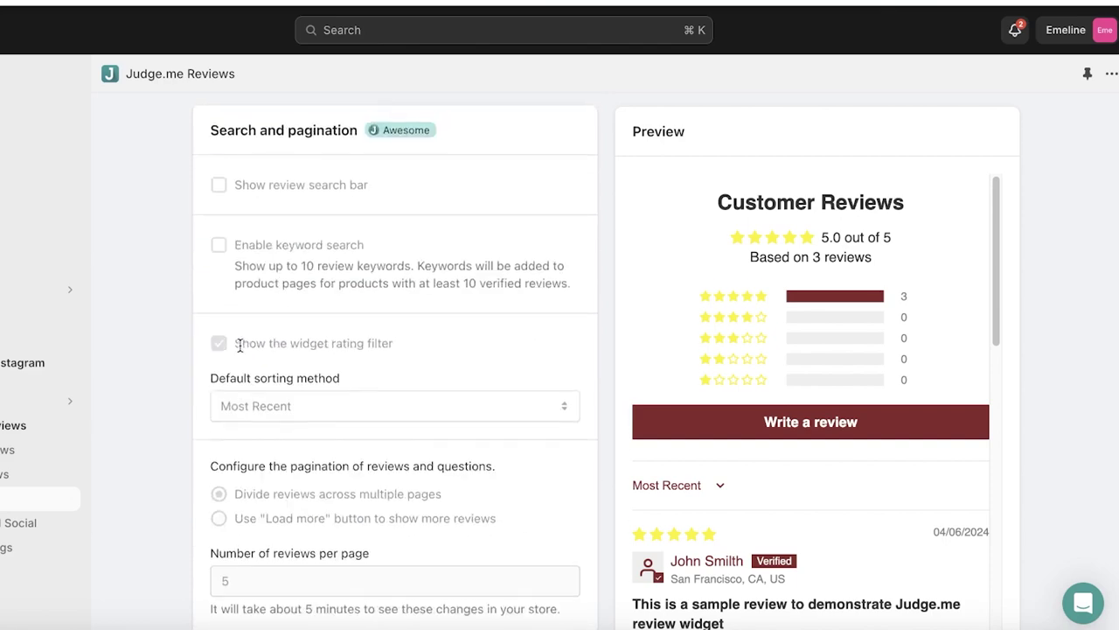
pyautogui.scroll(1, 202, 392)
pyautogui.scroll(-10, 201, 393)
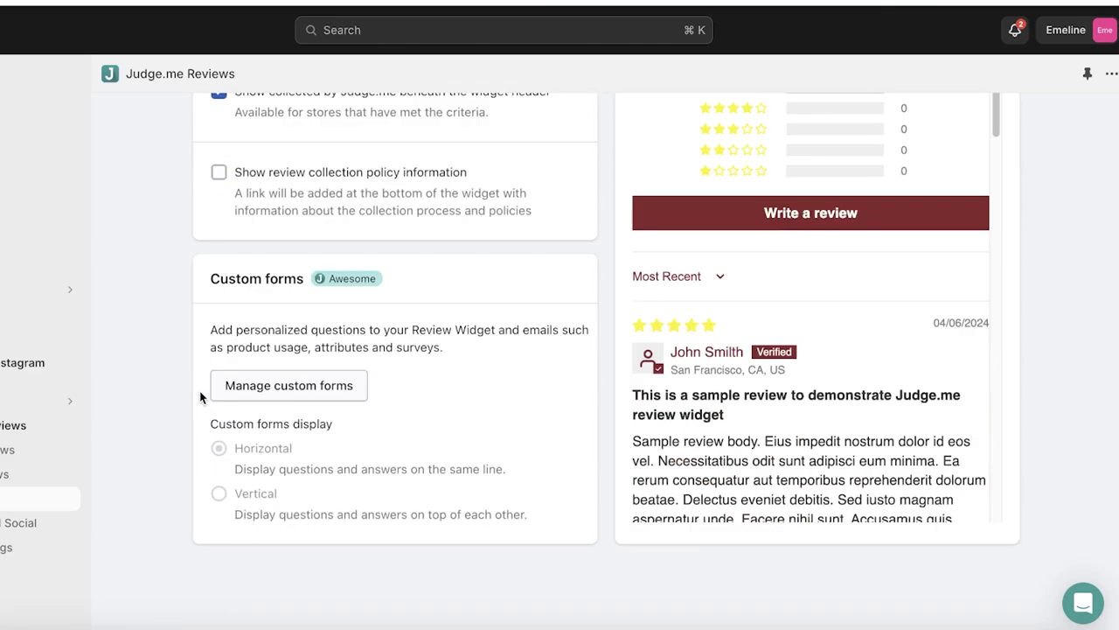
pyautogui.scroll(15, 1052, 253)
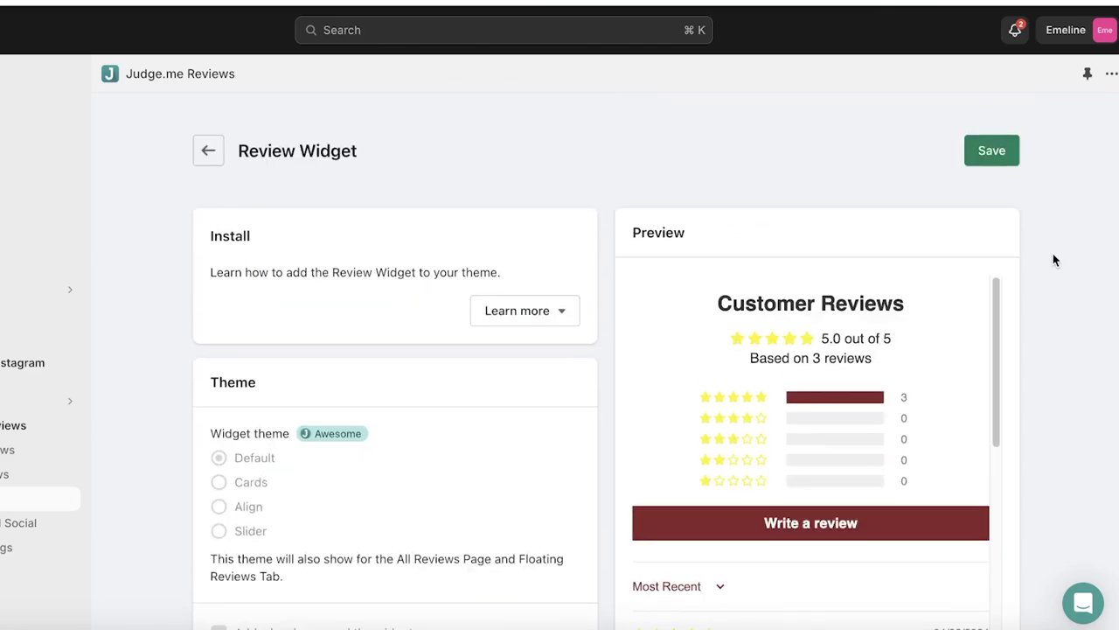
pyautogui.click(1006, 149)
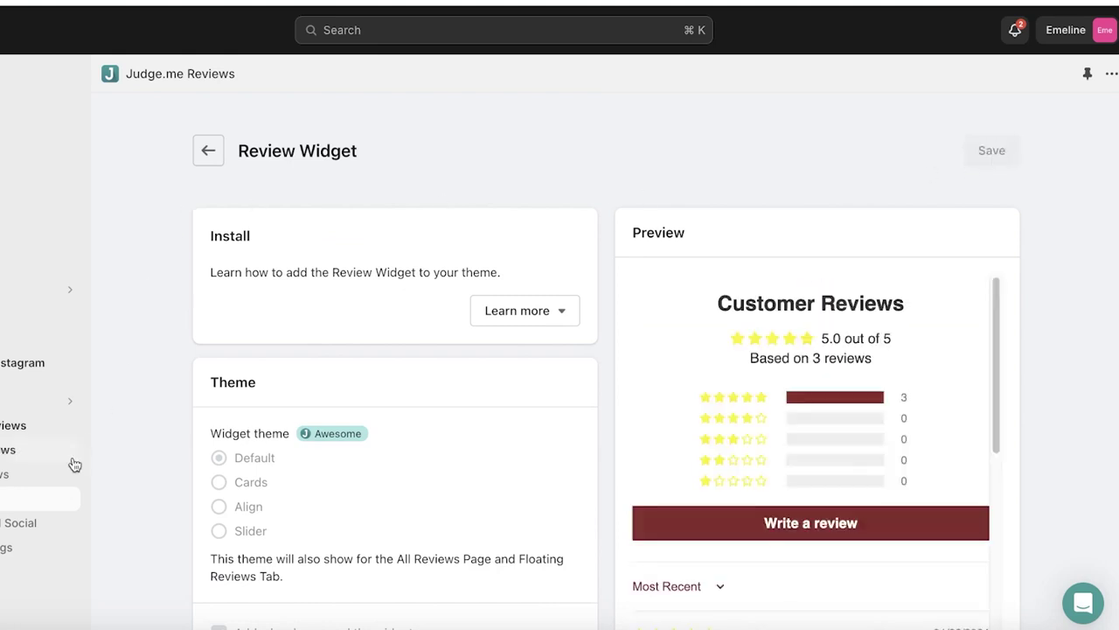
pyautogui.click(43, 498)
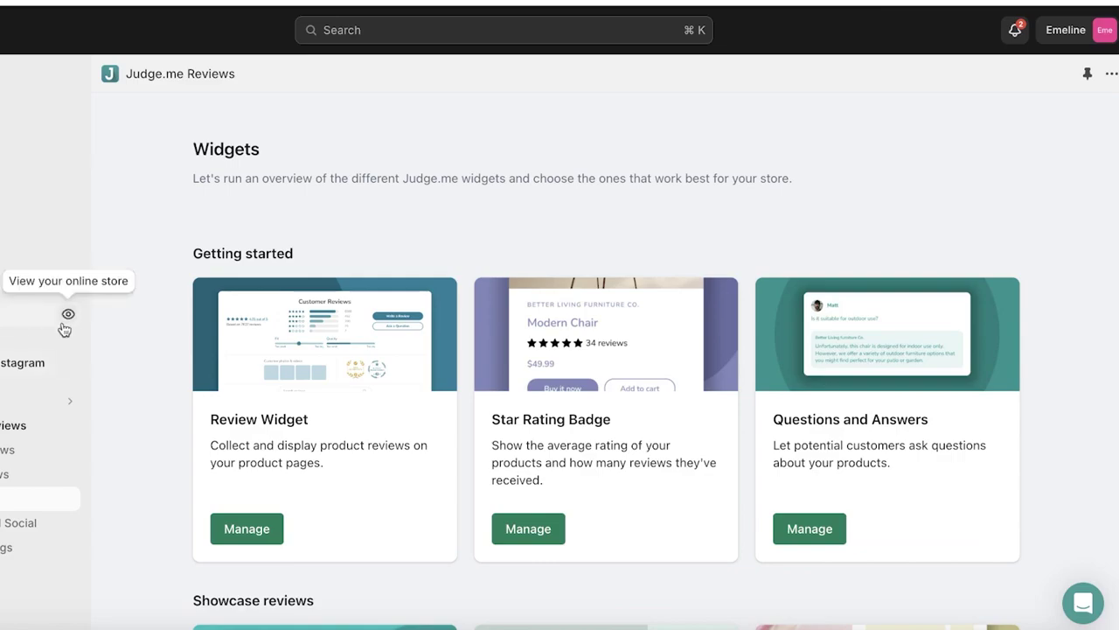
# Open the online store preview from the Shopify admin
pyautogui.click(69, 315)
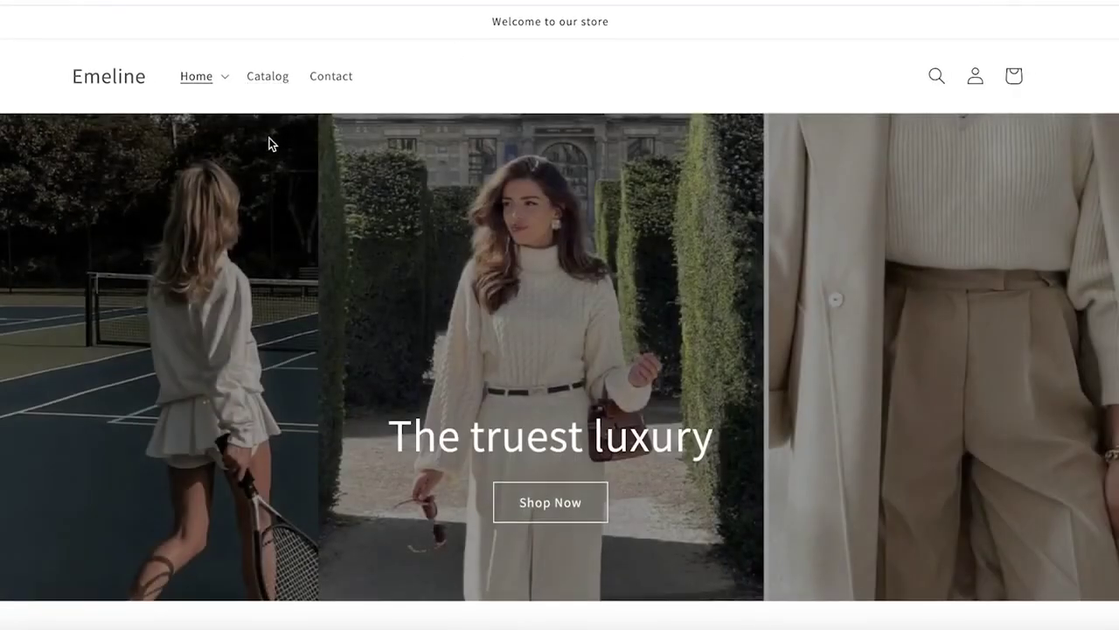
pyautogui.scroll(-10, 278, 184)
pyautogui.scroll(3, 280, 194)
# Open the Puffer product page and start a review in its Customer Reviews section
pyautogui.click(336, 241)
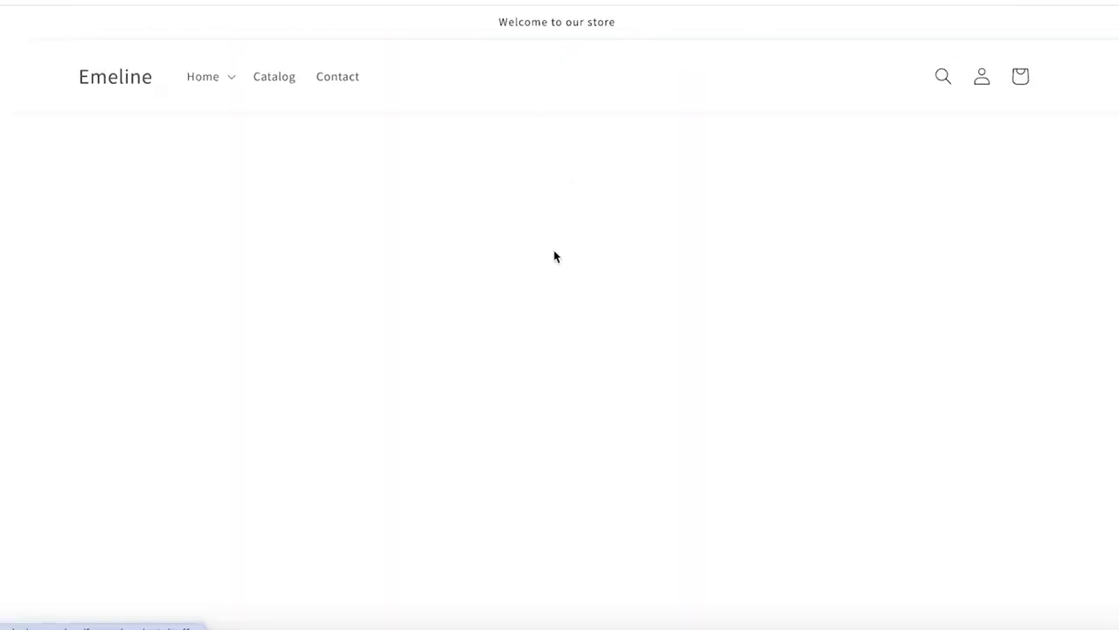
pyautogui.scroll(-10, 155, 254)
pyautogui.scroll(5, 170, 263)
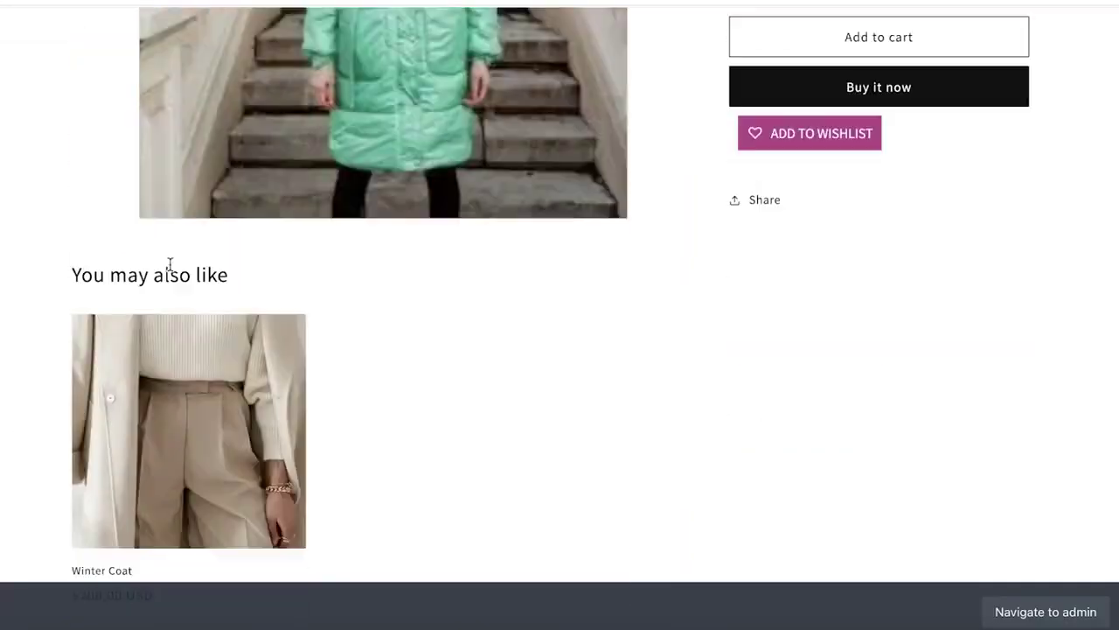
pyautogui.scroll(-1, 207, 262)
pyautogui.scroll(7, 208, 262)
pyautogui.scroll(-10, 532, 240)
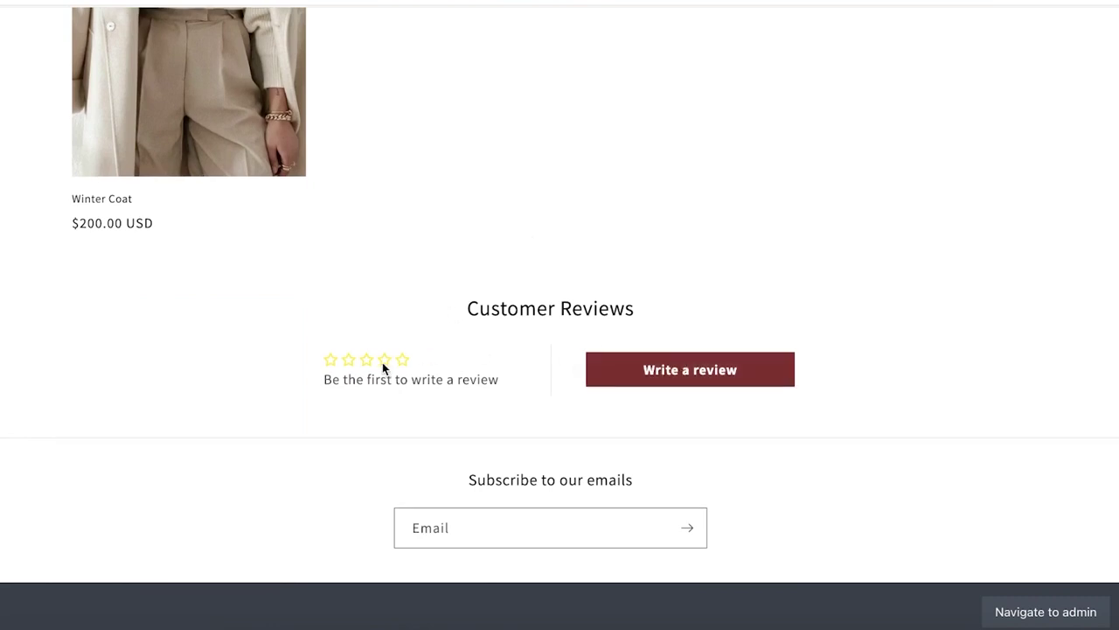
pyautogui.click(735, 385)
pyautogui.scroll(2, 525, 219)
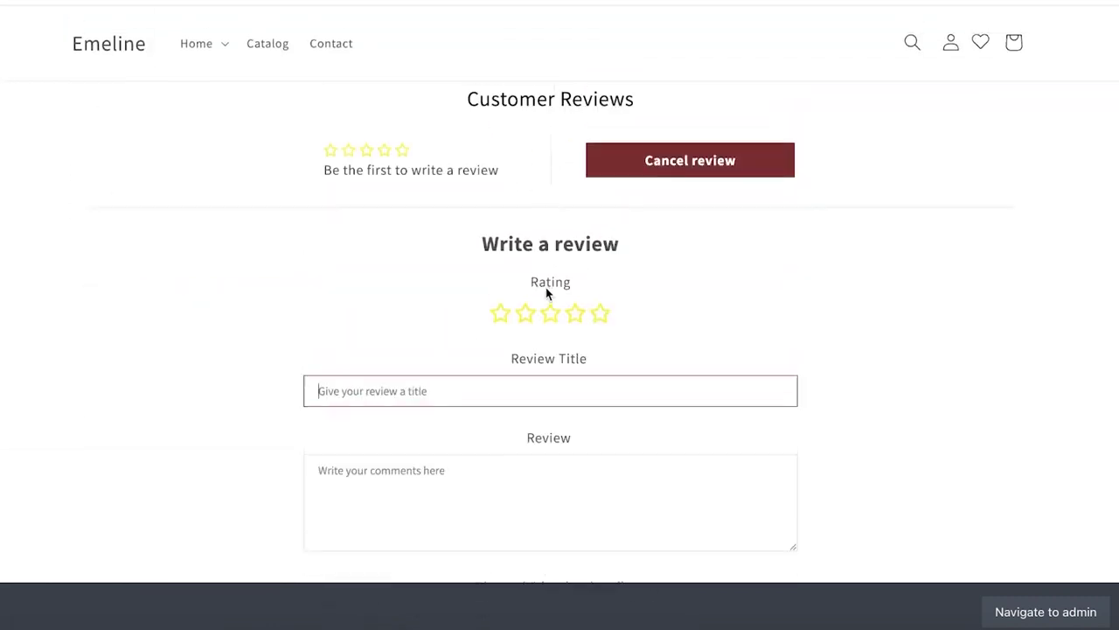
pyautogui.scroll(-8, 989, 280)
pyautogui.scroll(15, 989, 279)
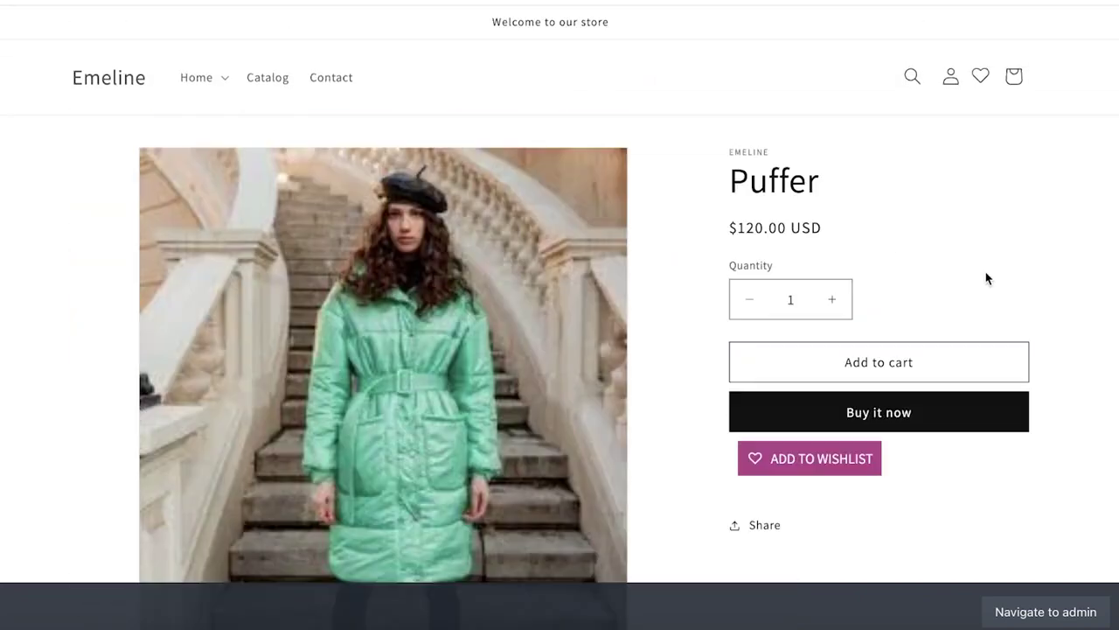
# Open Silk Blouse from the storefront Catalog and view its five-star customer review
pyautogui.click(267, 79)
pyautogui.scroll(-2, 525, 263)
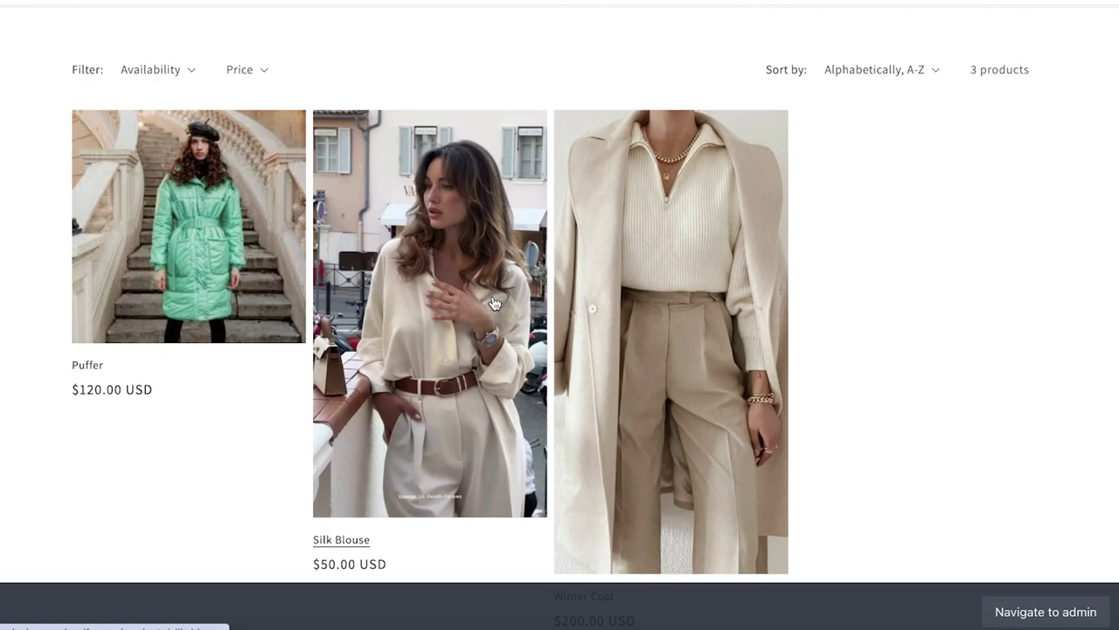
pyautogui.click(496, 303)
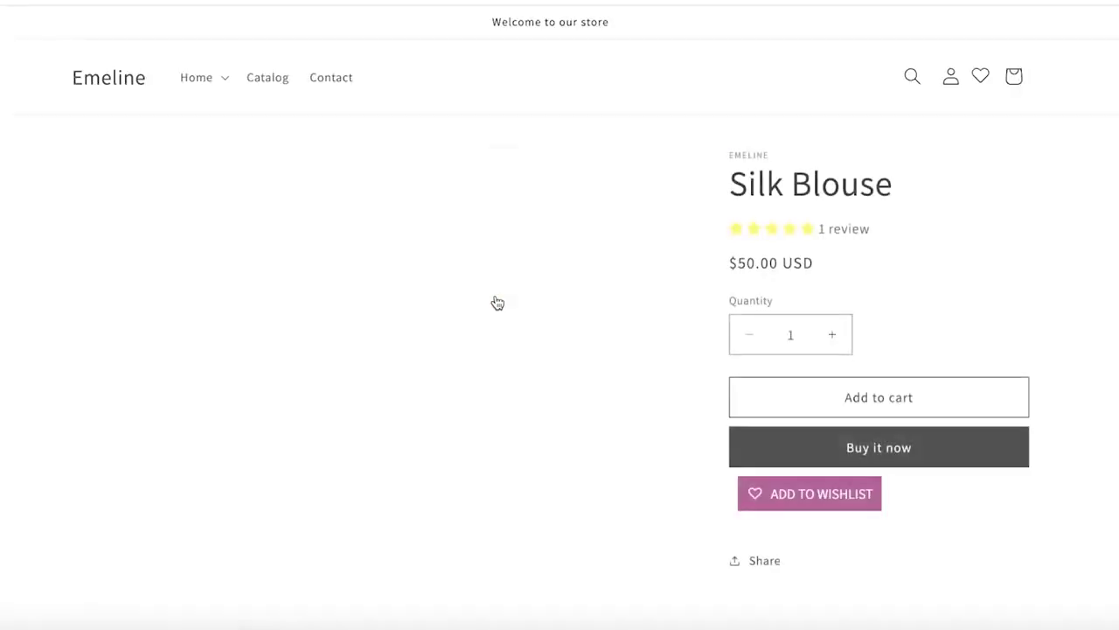
pyautogui.scroll(-5, 502, 292)
pyautogui.scroll(6, 562, 277)
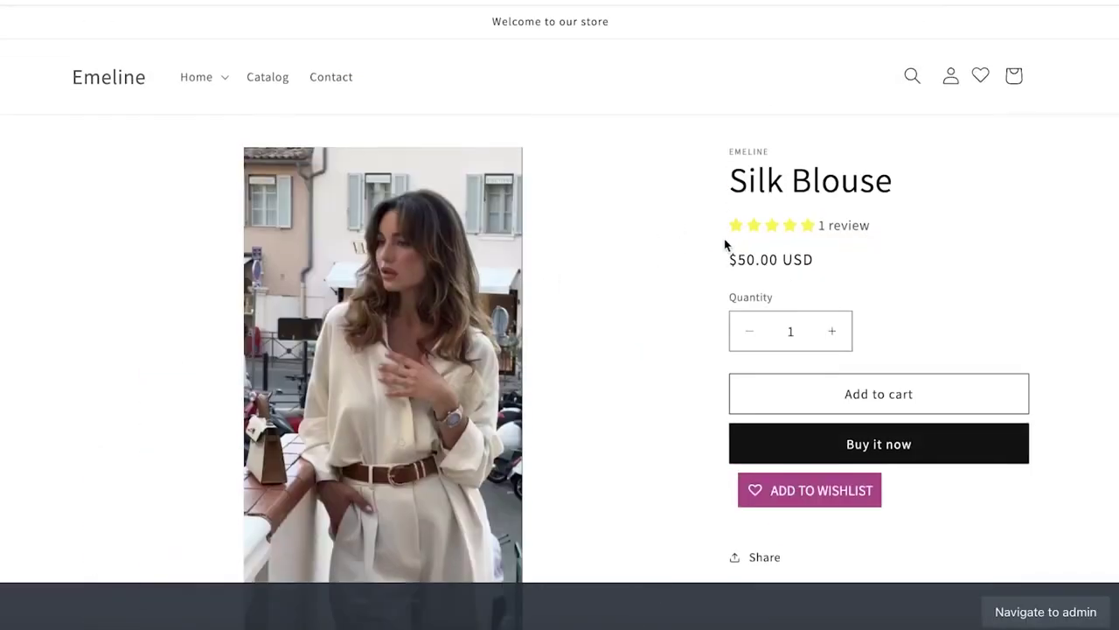
pyautogui.scroll(-5, 725, 242)
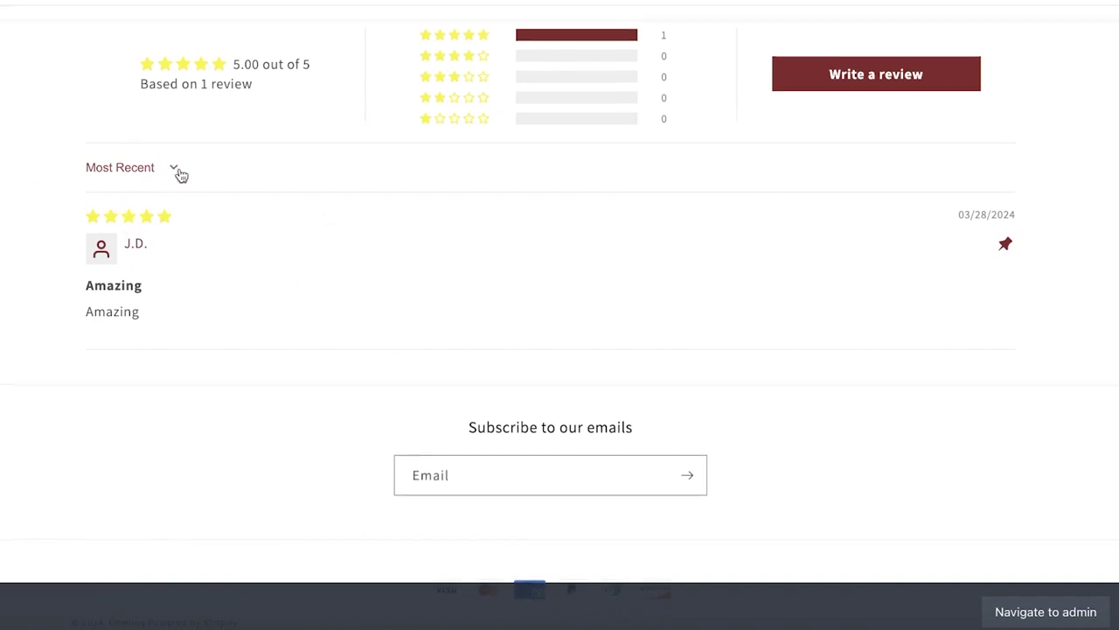
pyautogui.scroll(2, 232, 131)
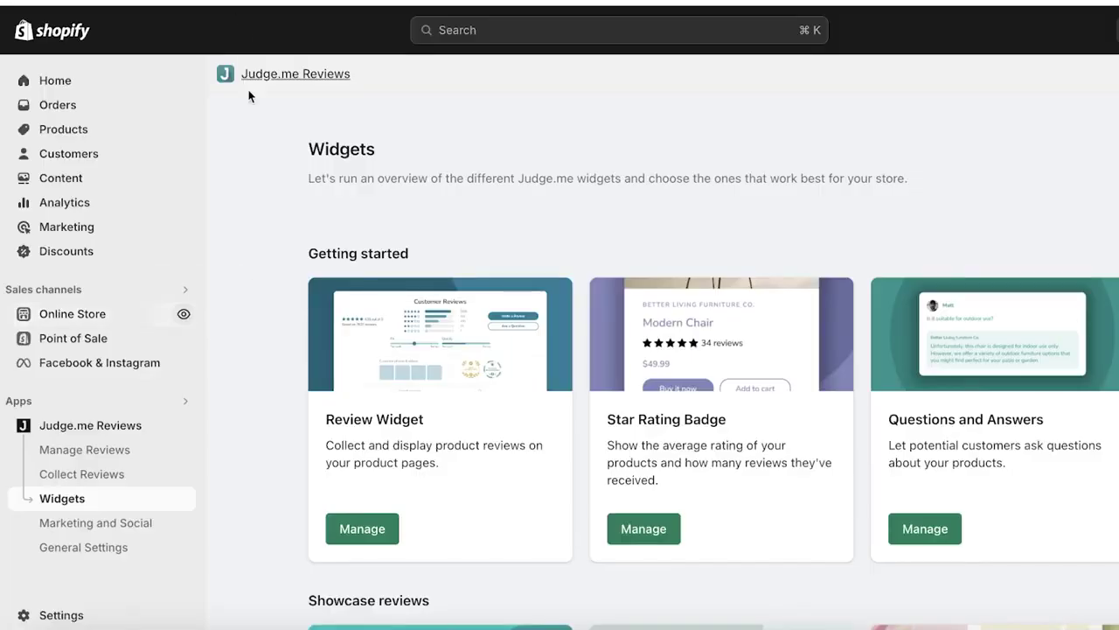
# Open Judge.me's Manage Reviews dashboard listing the Silk Blouse review
pyautogui.click(97, 451)
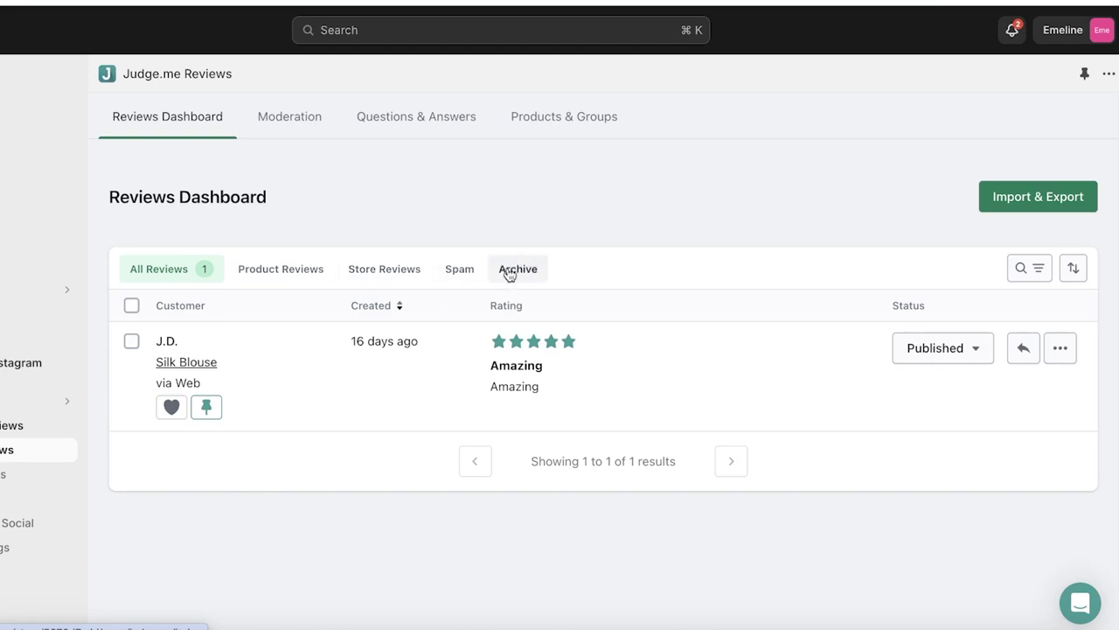
# Unpin and feature the Silk Blouse review, dismissing the auto-feature confirmation
pyautogui.click(207, 409)
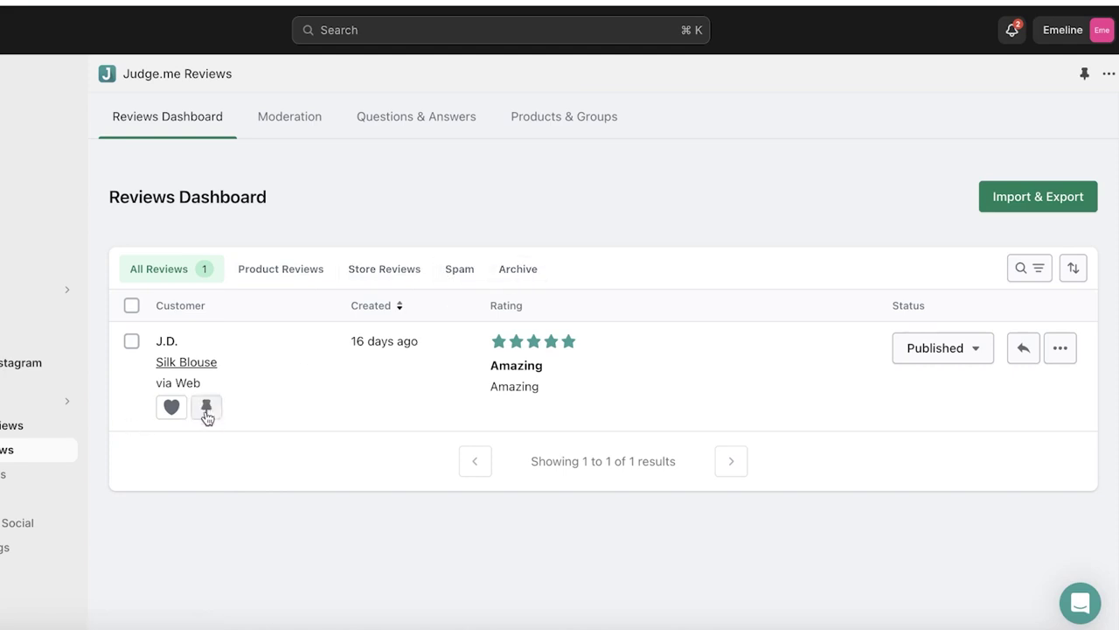
pyautogui.click(171, 408)
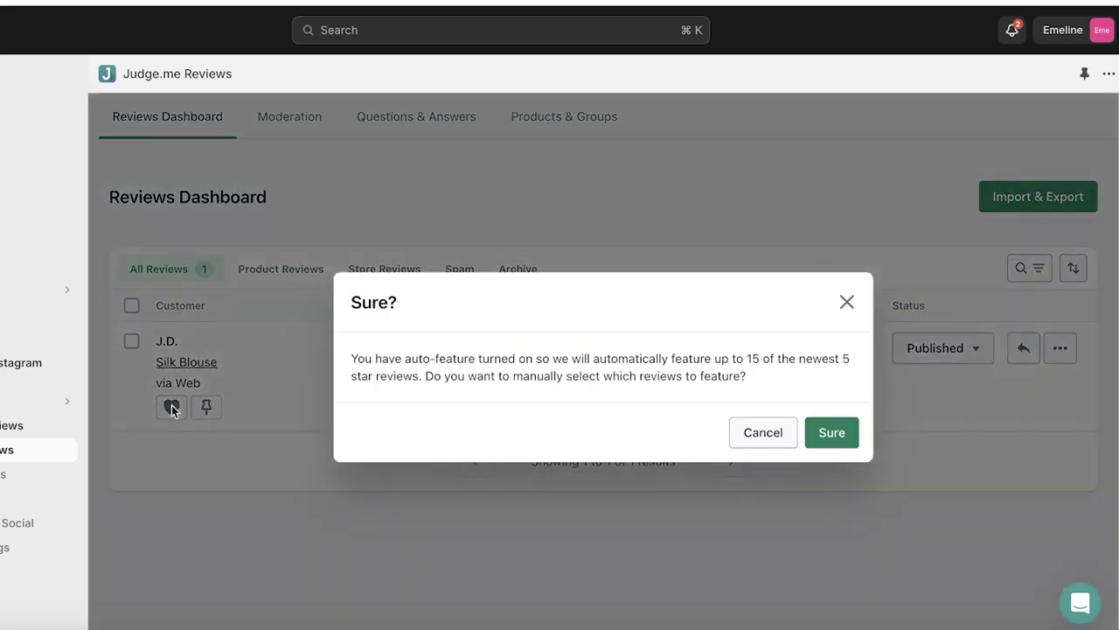
pyautogui.click(846, 300)
# Leave the review Published without changes and go to Import & Export
pyautogui.click(903, 350)
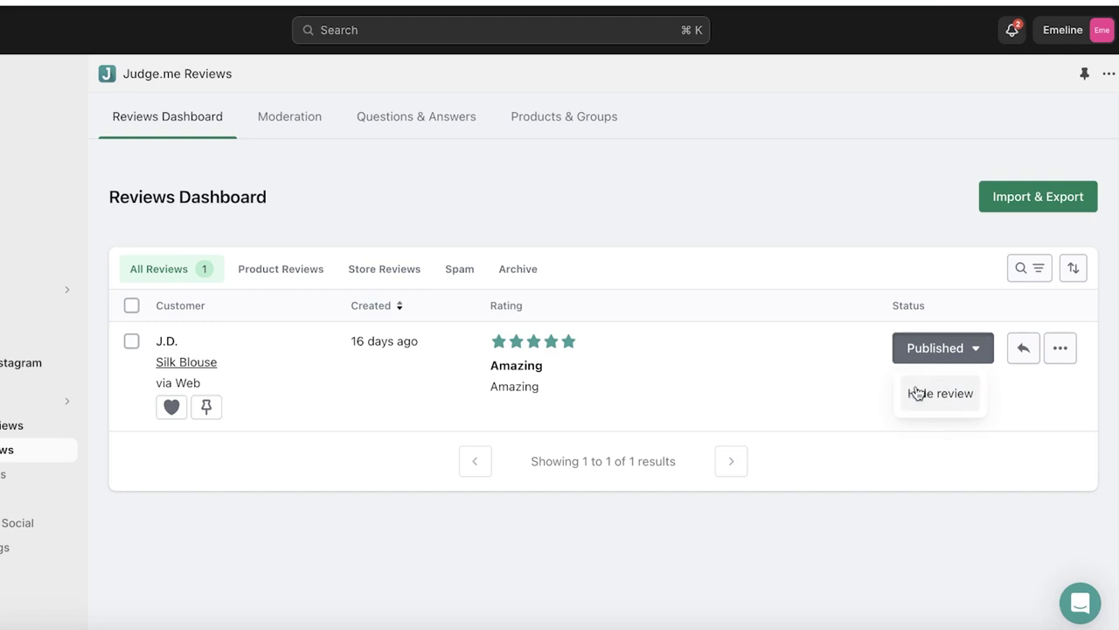
pyautogui.click(700, 187)
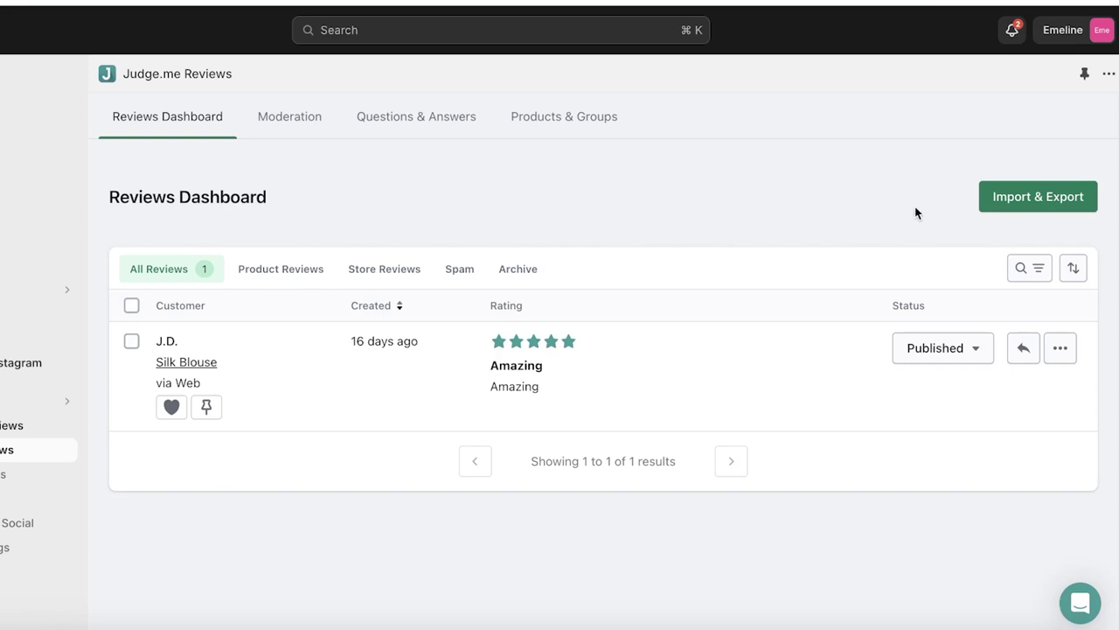
pyautogui.click(1012, 199)
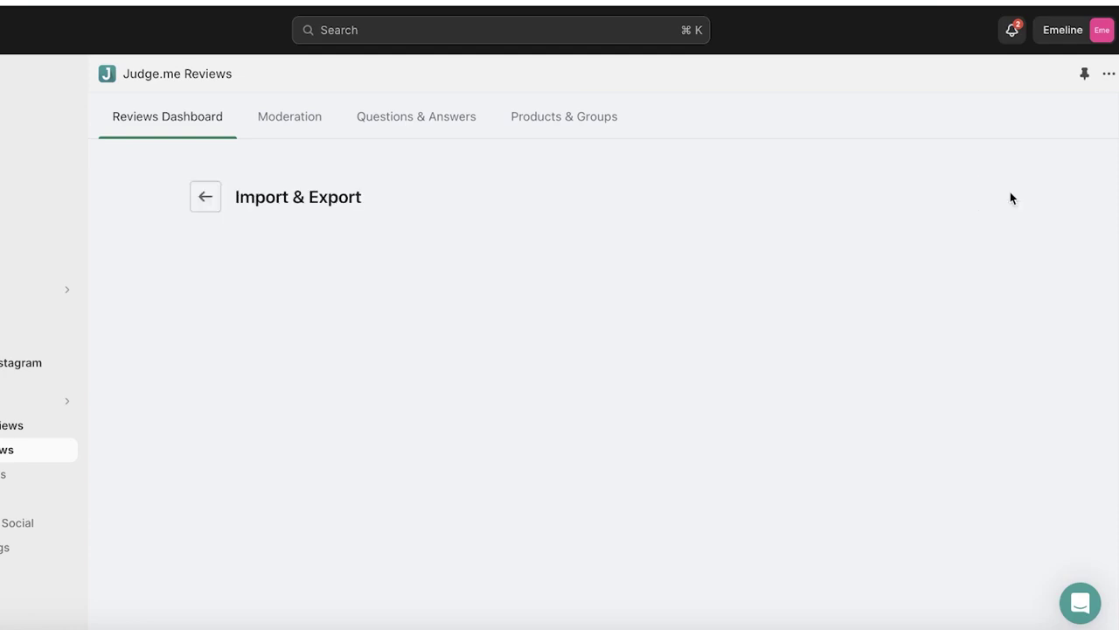
pyautogui.scroll(-5, 683, 254)
pyautogui.scroll(5, 684, 258)
pyautogui.scroll(-5, 225, 372)
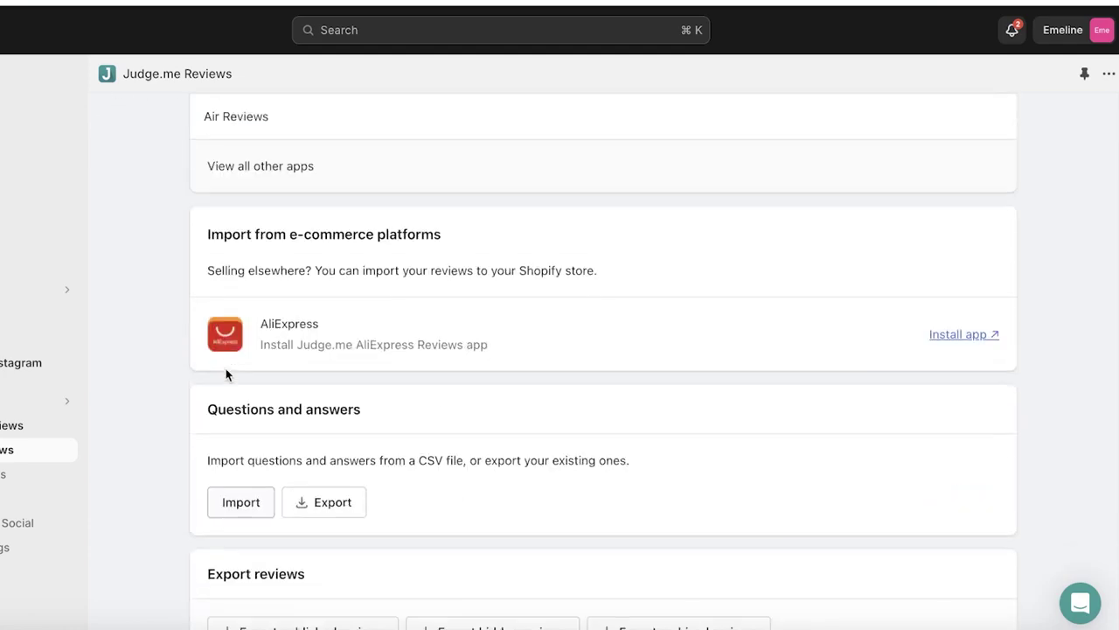
pyautogui.scroll(5, 231, 373)
pyautogui.scroll(-1, 280, 402)
pyautogui.scroll(-2, 281, 395)
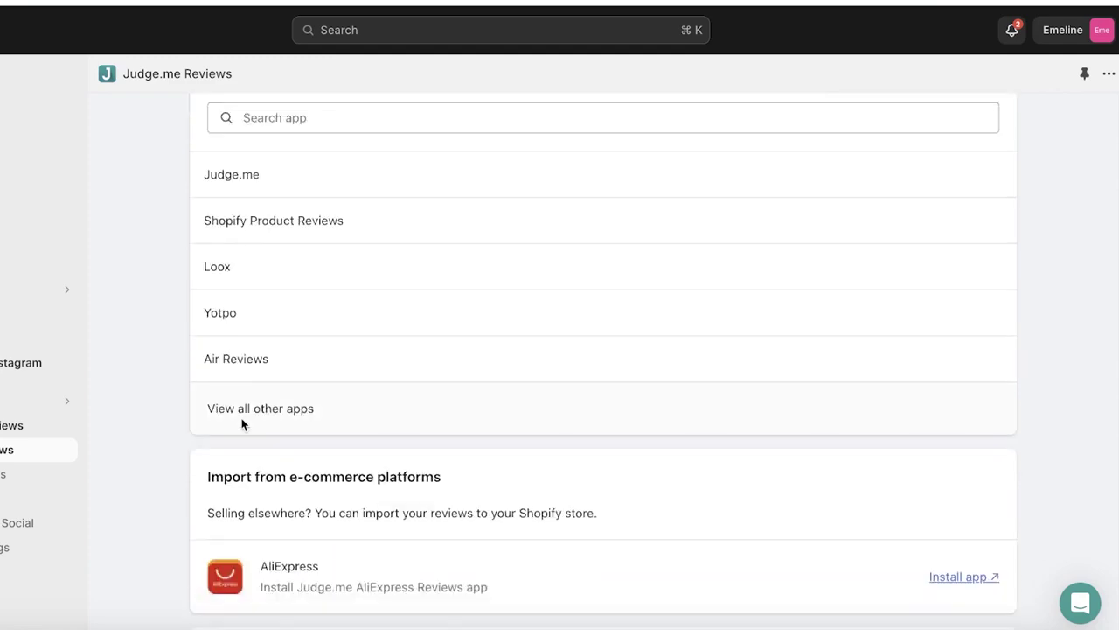
pyautogui.scroll(-4, 1115, 346)
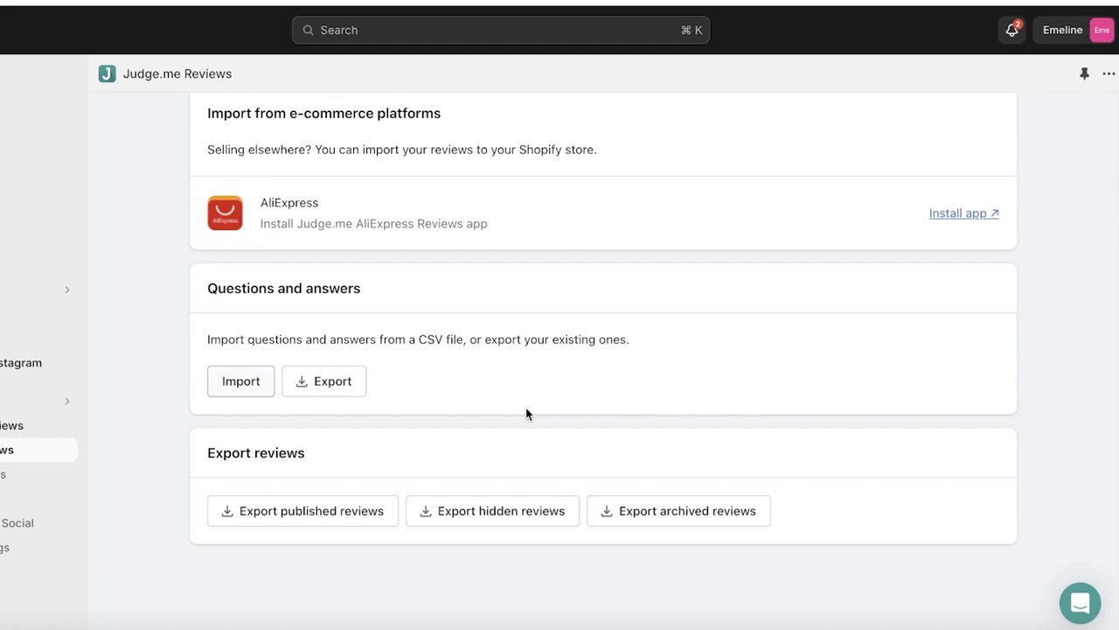
pyautogui.scroll(6, 524, 417)
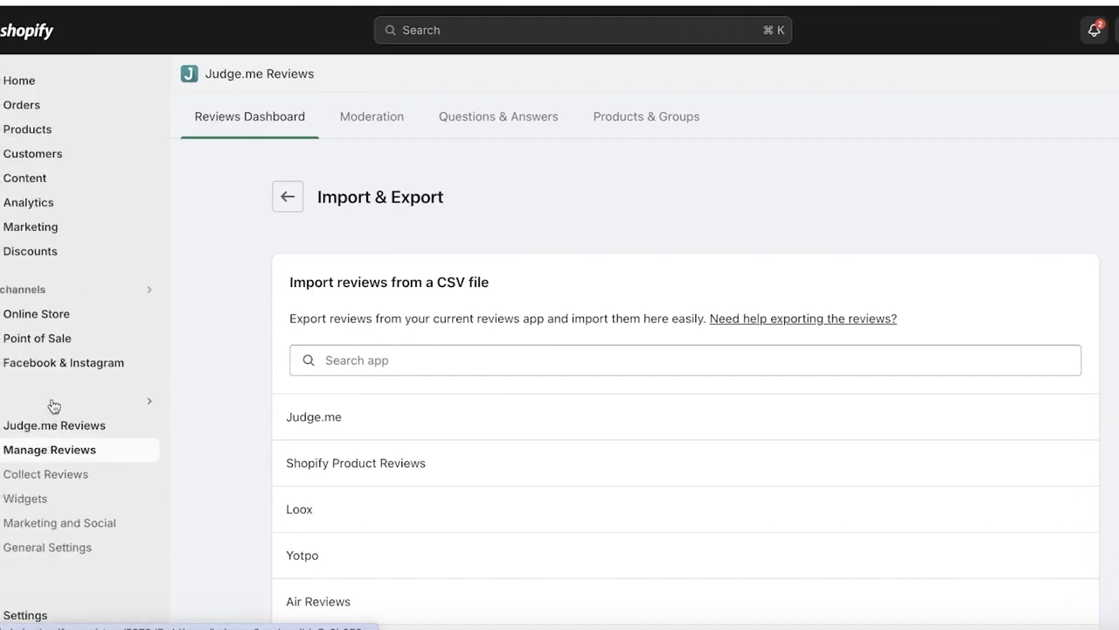
pyautogui.moveTo(145, 315)
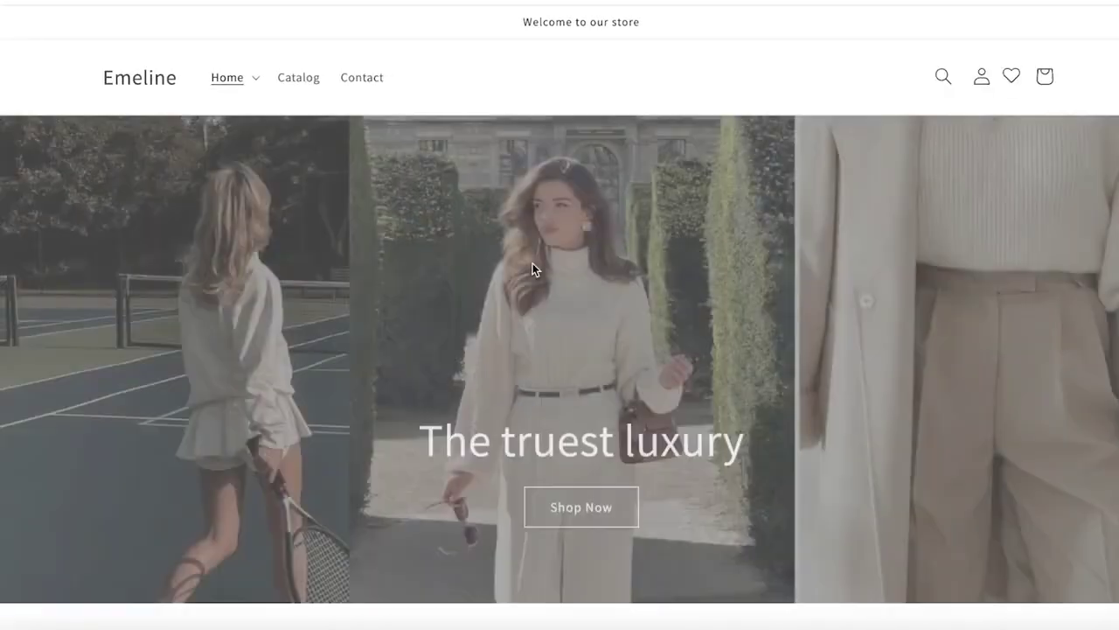
pyautogui.scroll(-5, 532, 265)
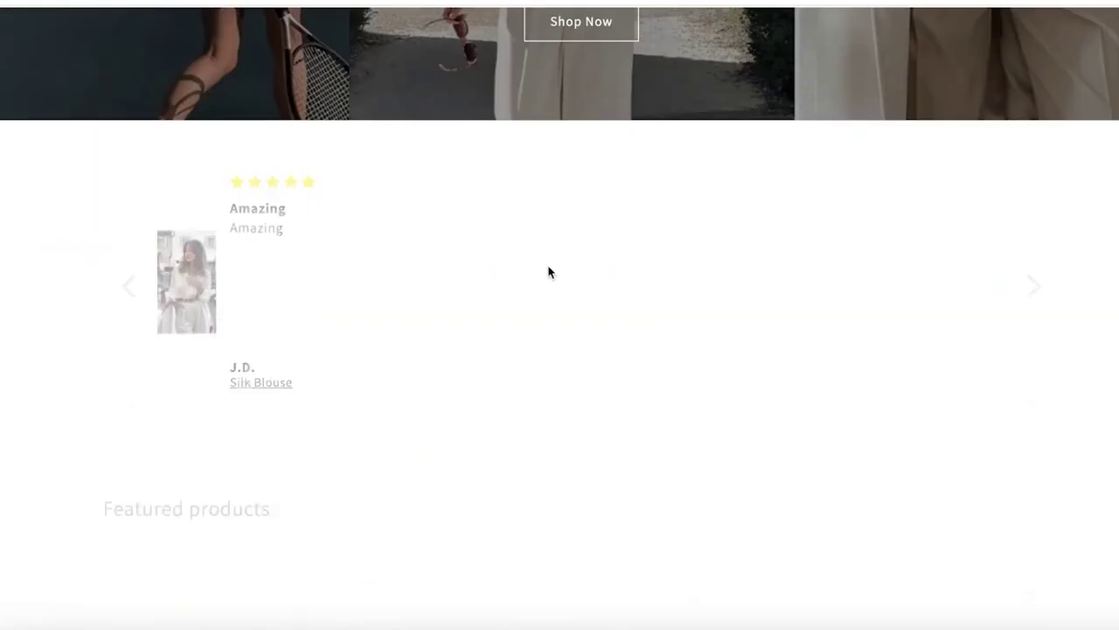
pyautogui.scroll(-3, 549, 272)
pyautogui.scroll(3, 548, 272)
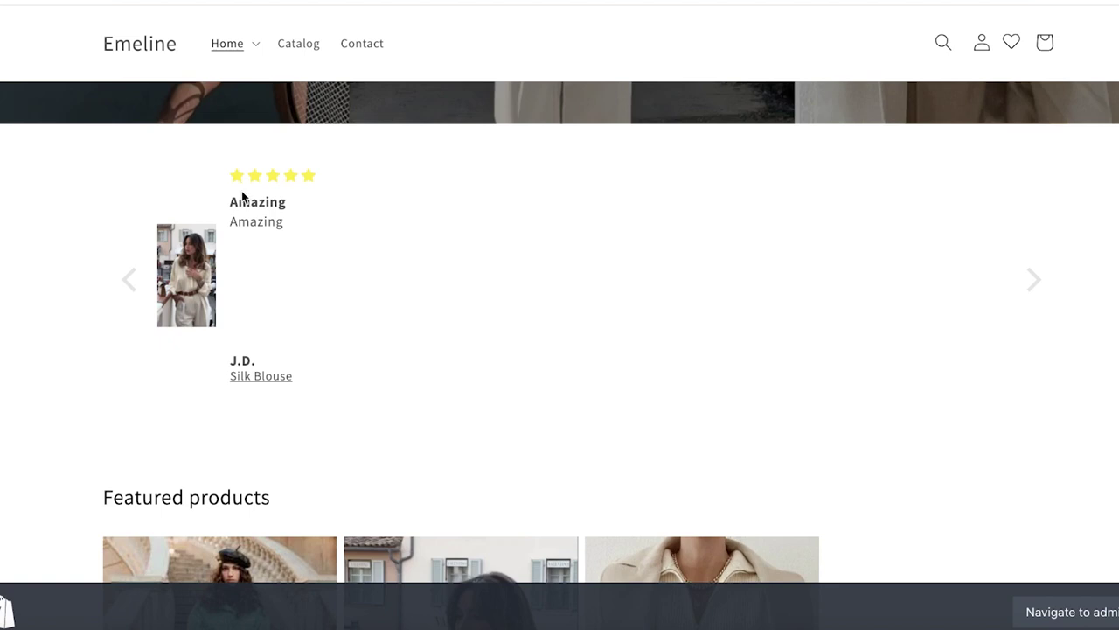
pyautogui.scroll(-1, 236, 290)
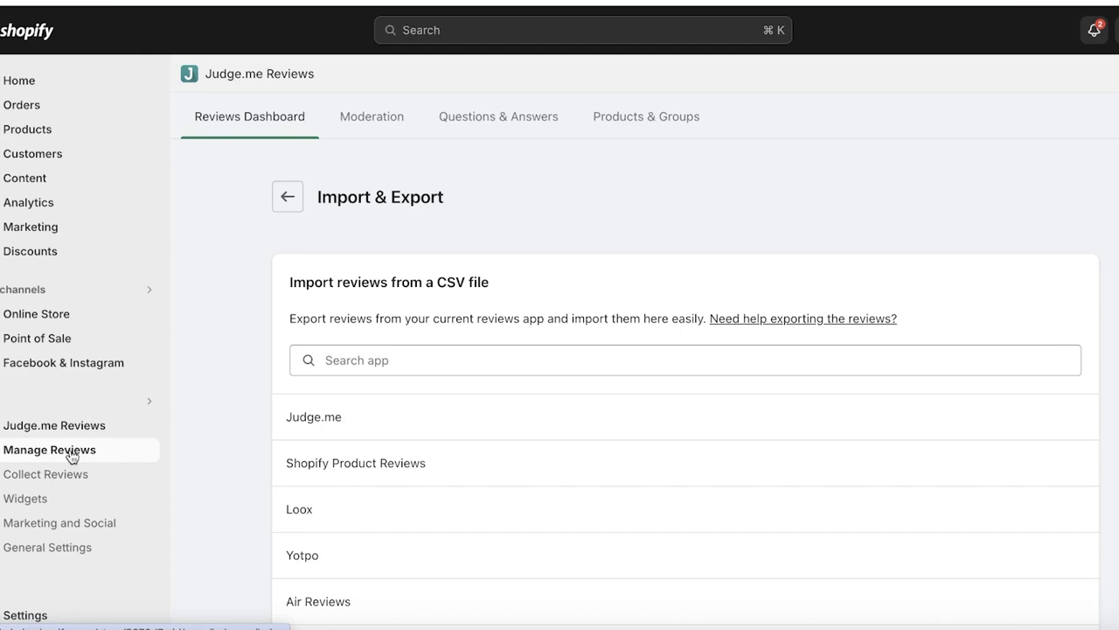
pyautogui.click(72, 451)
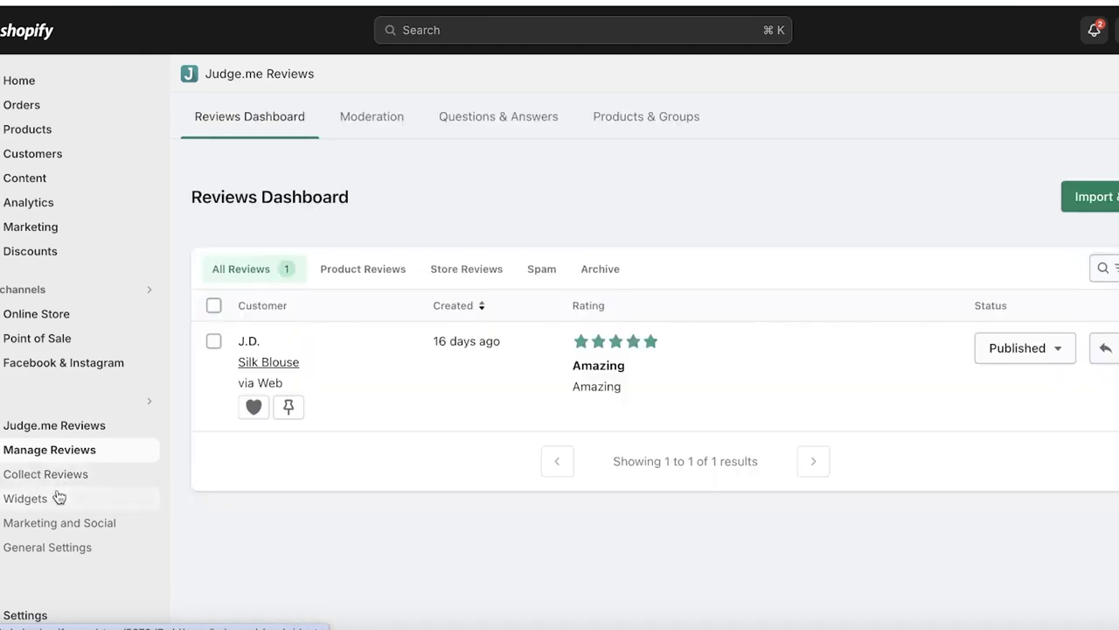
pyautogui.click(59, 497)
pyautogui.scroll(-5, 475, 225)
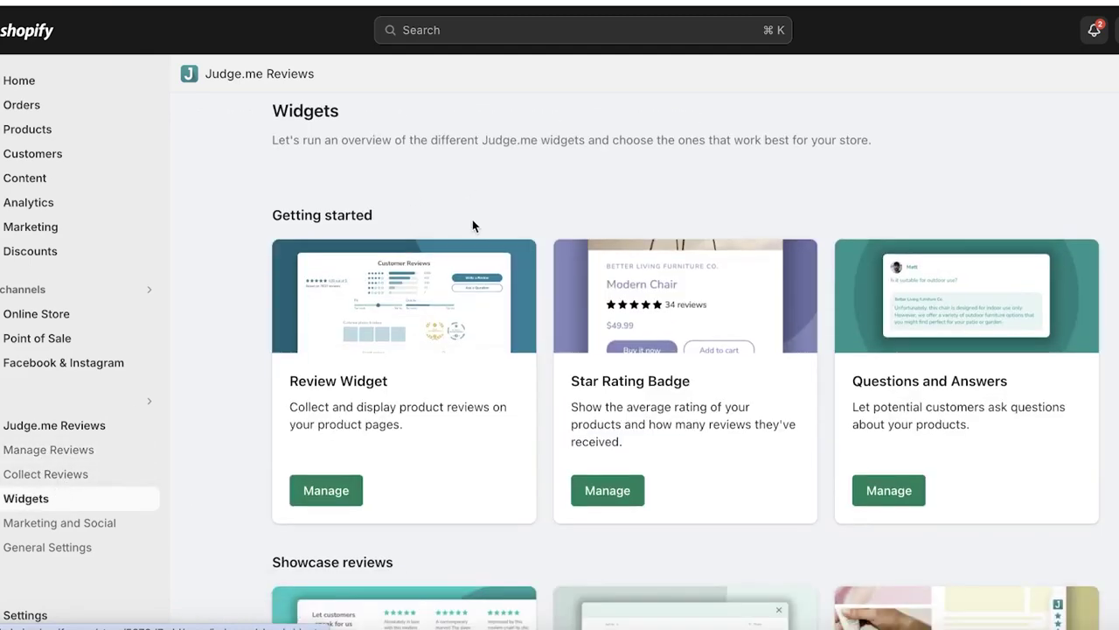
pyautogui.scroll(-5, 686, 361)
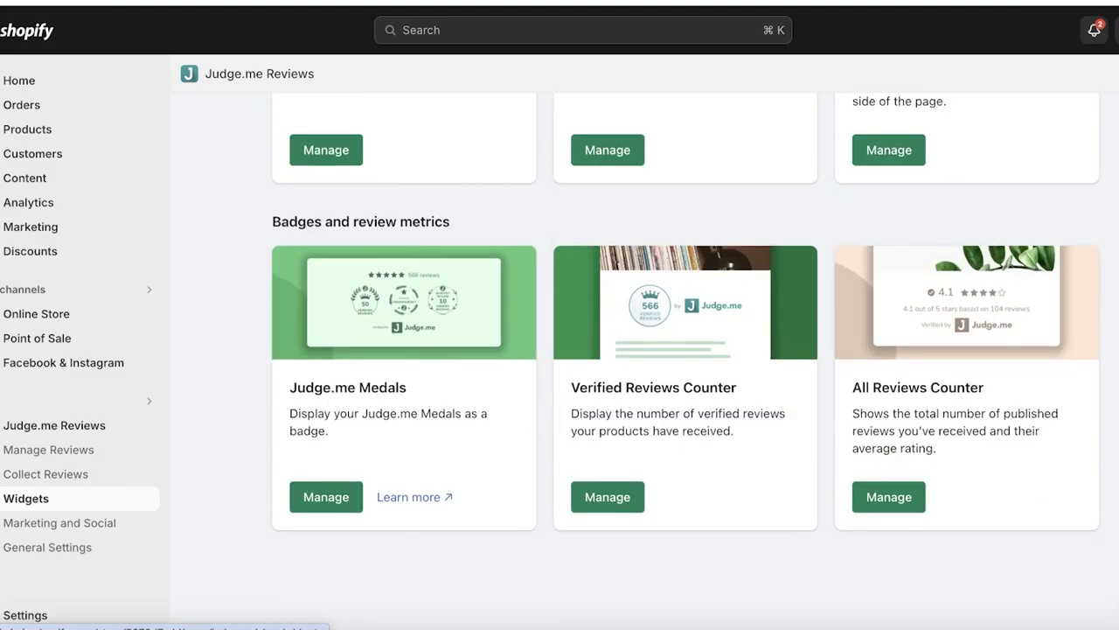
pyautogui.scroll(10, 686, 361)
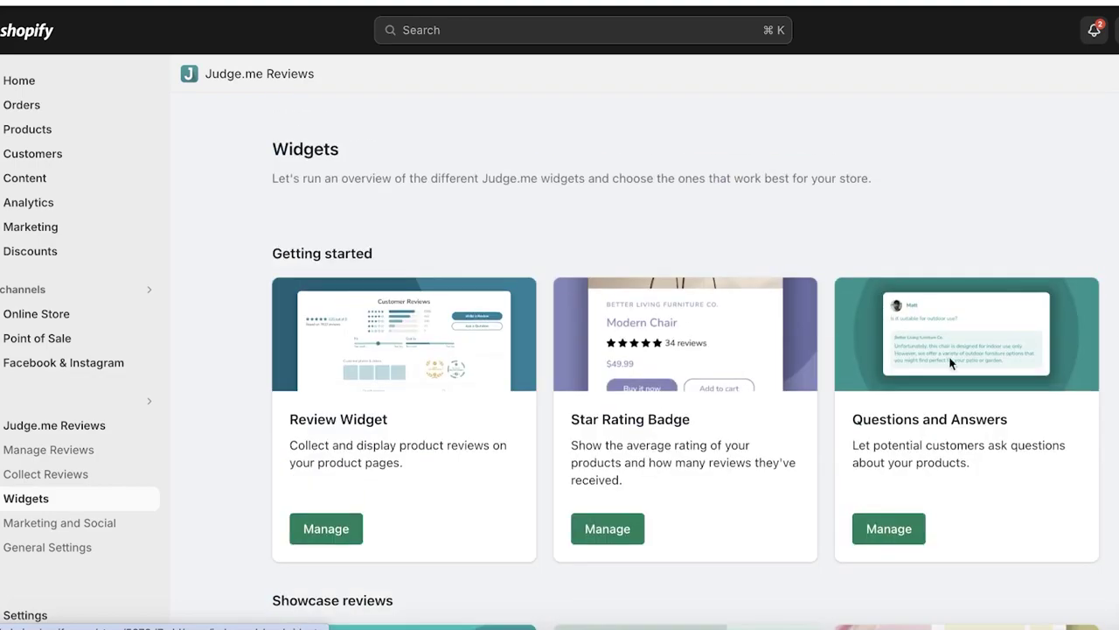
pyautogui.scroll(-5, 536, 341)
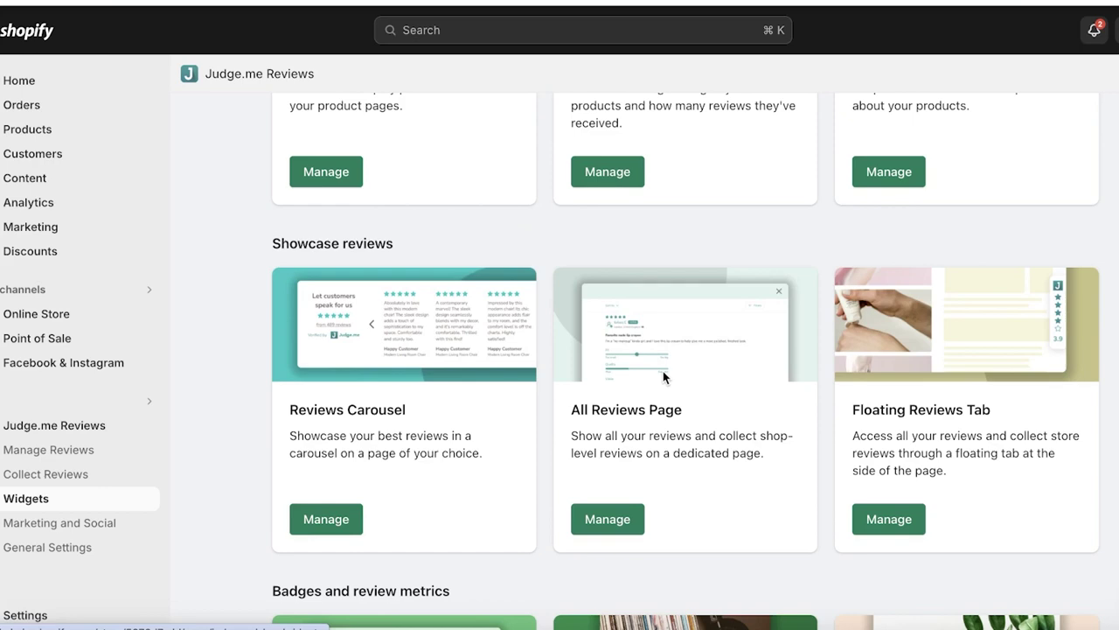
pyautogui.scroll(-2, 407, 353)
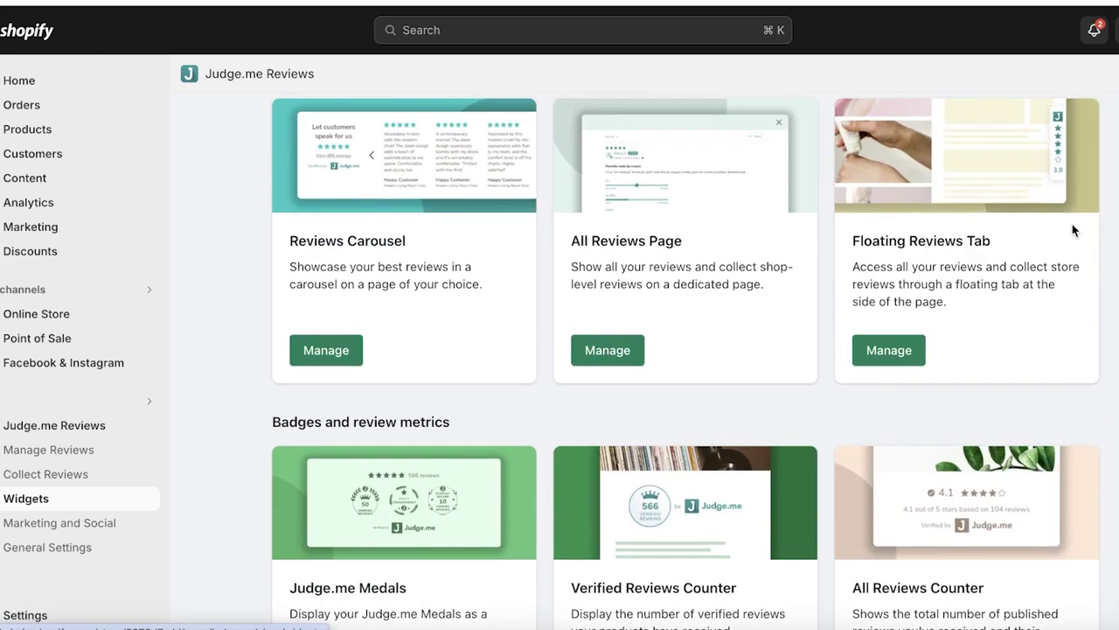
pyautogui.scroll(-2, 1061, 246)
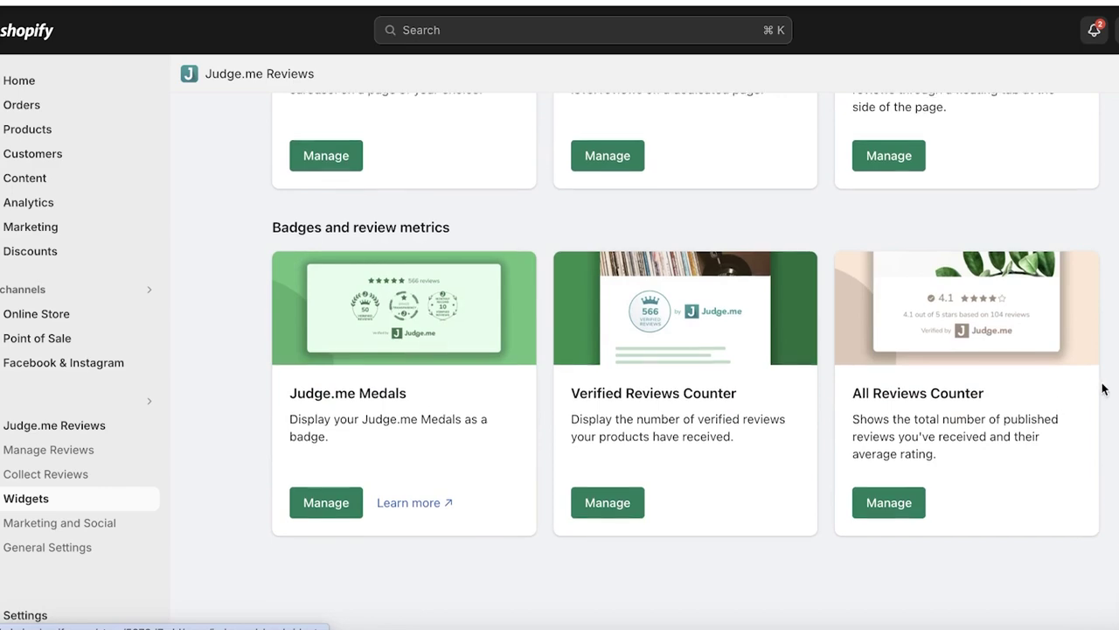
pyautogui.scroll(2, 1102, 388)
pyautogui.scroll(2, 1104, 390)
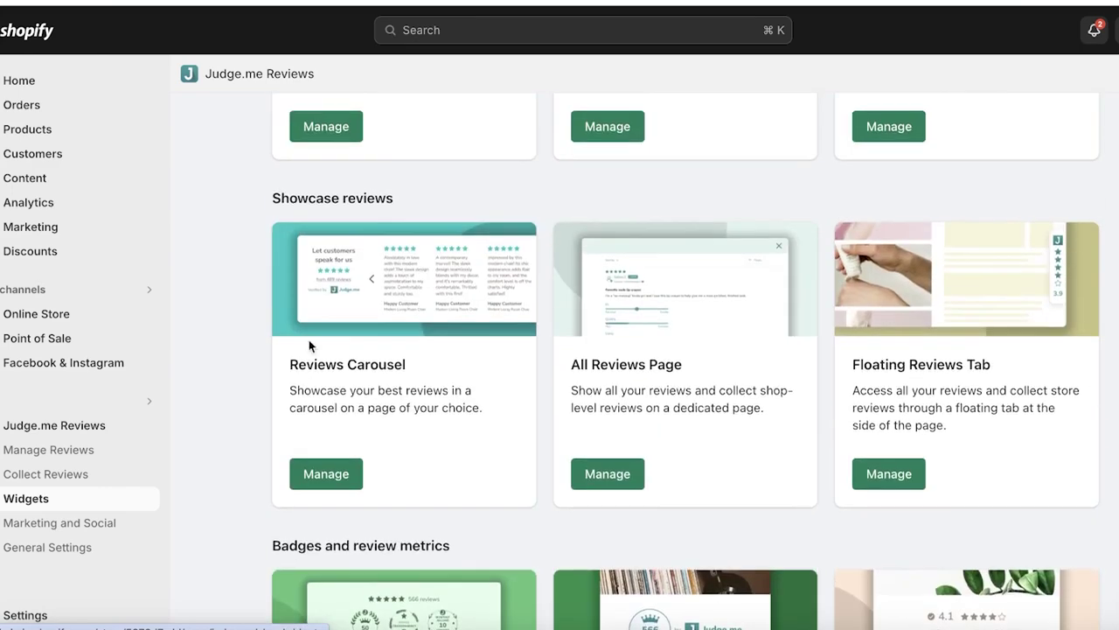
# Switch the Reviews Carousel theme to Compact without pictures
pyautogui.click(325, 474)
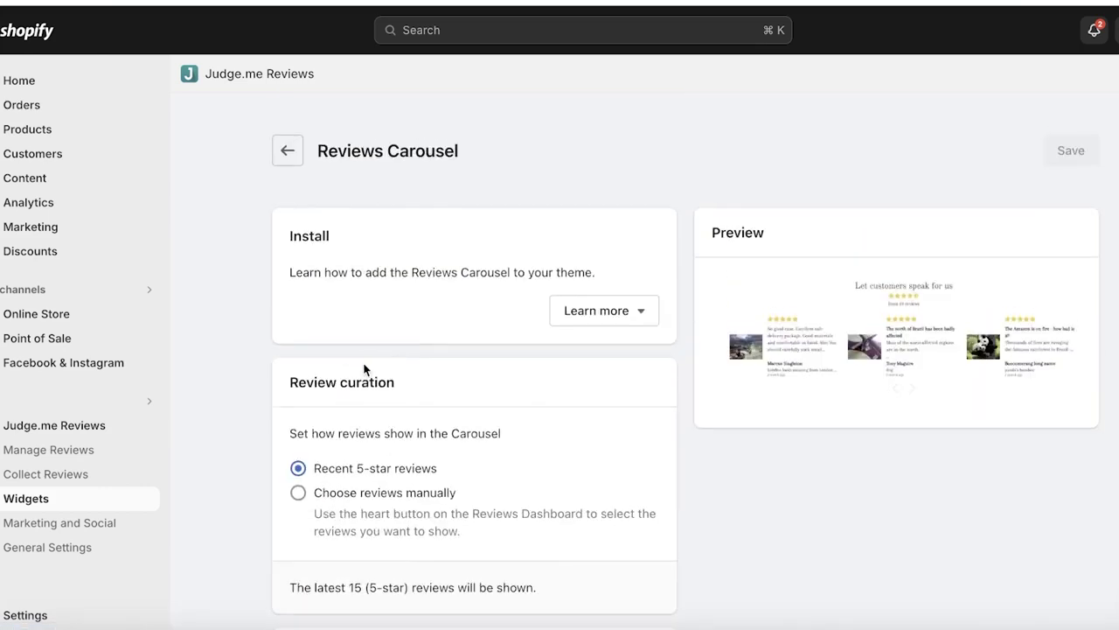
pyautogui.scroll(-2, 364, 370)
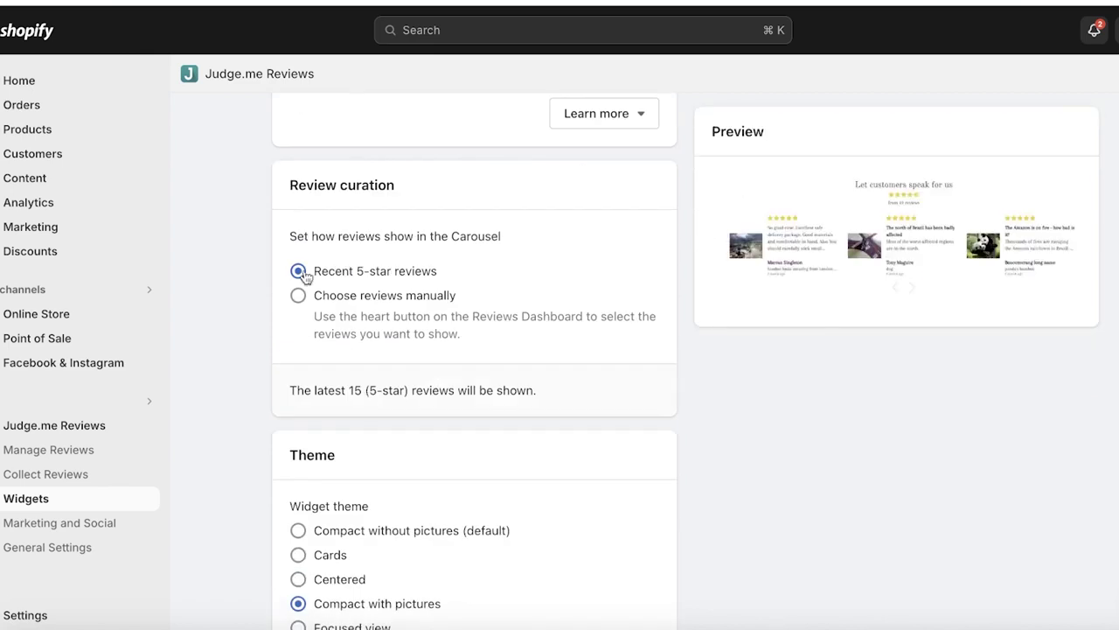
pyautogui.scroll(-2, 300, 273)
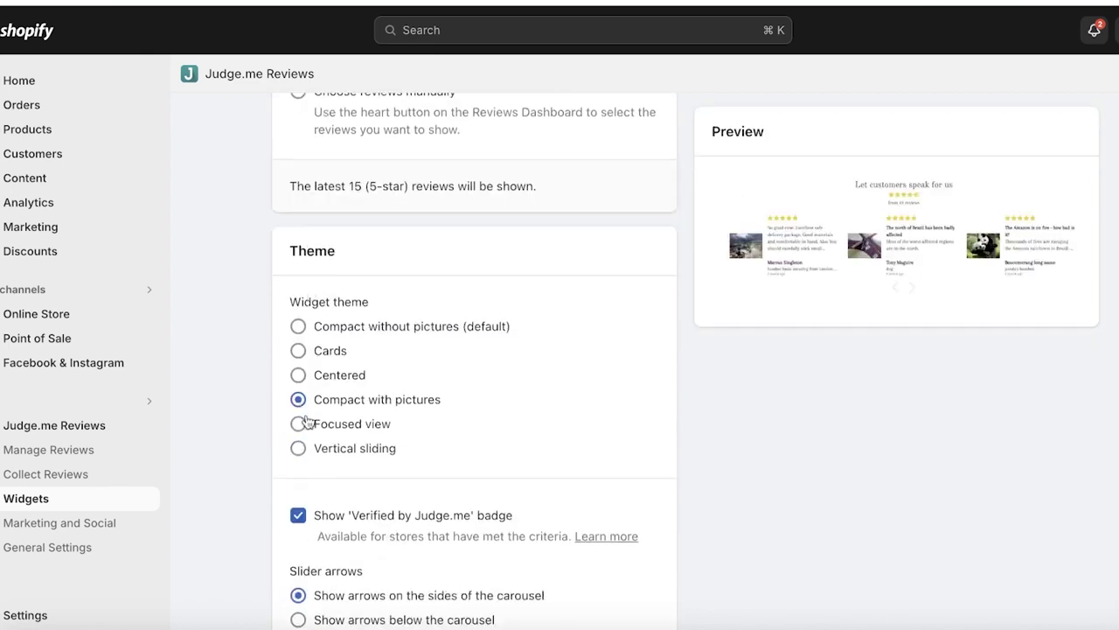
pyautogui.click(323, 330)
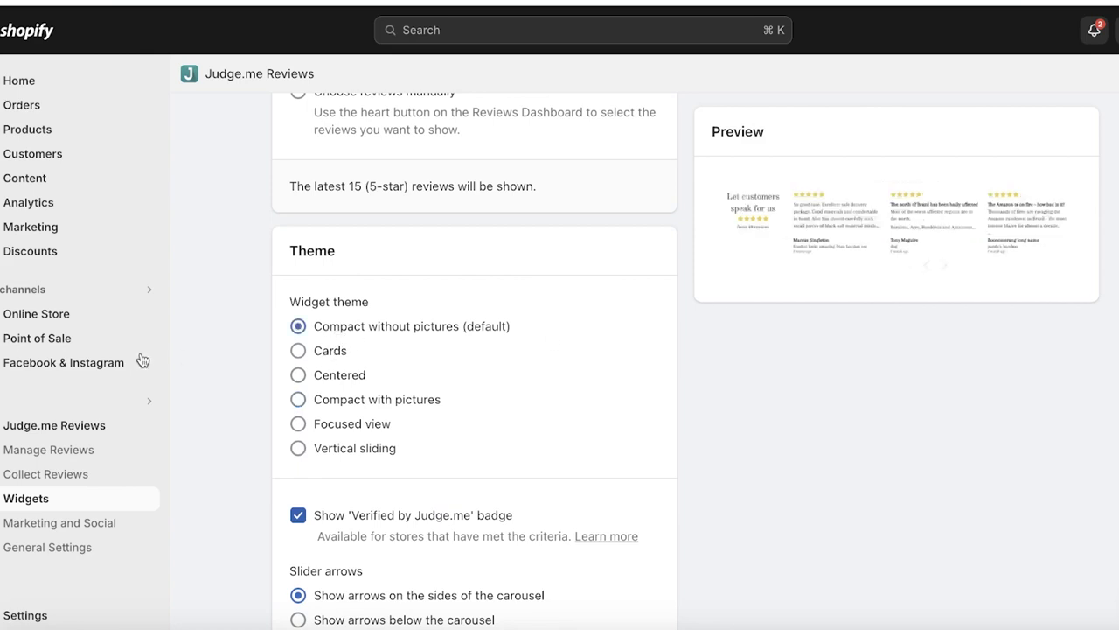
# Set the carousel's Autoslide interval to 3 seconds
pyautogui.scroll(-2, 409, 367)
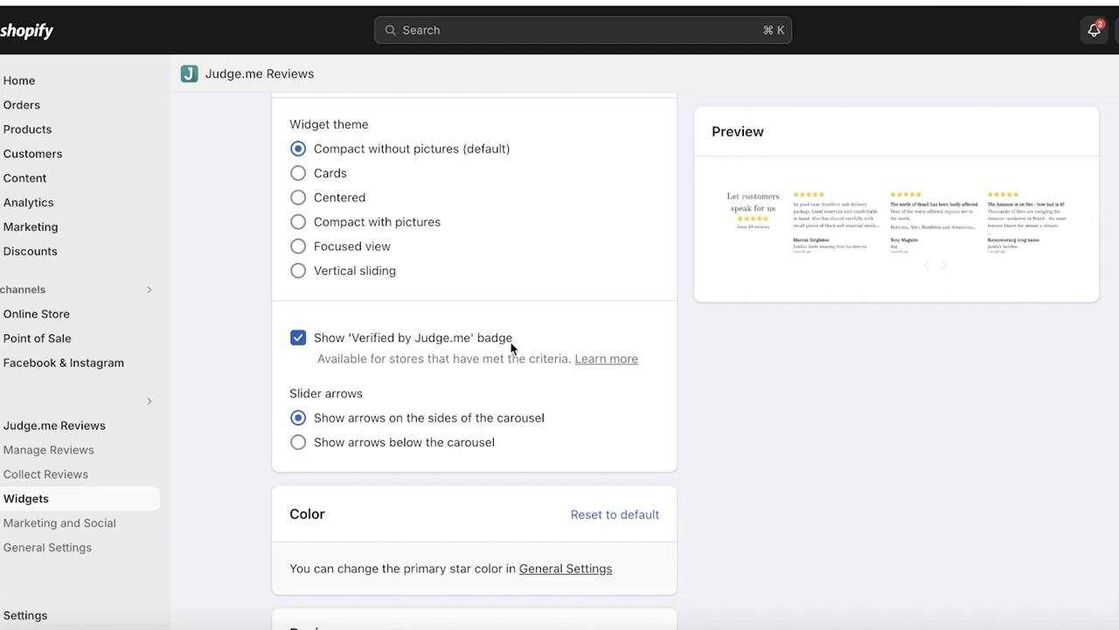
pyautogui.scroll(-1, 488, 420)
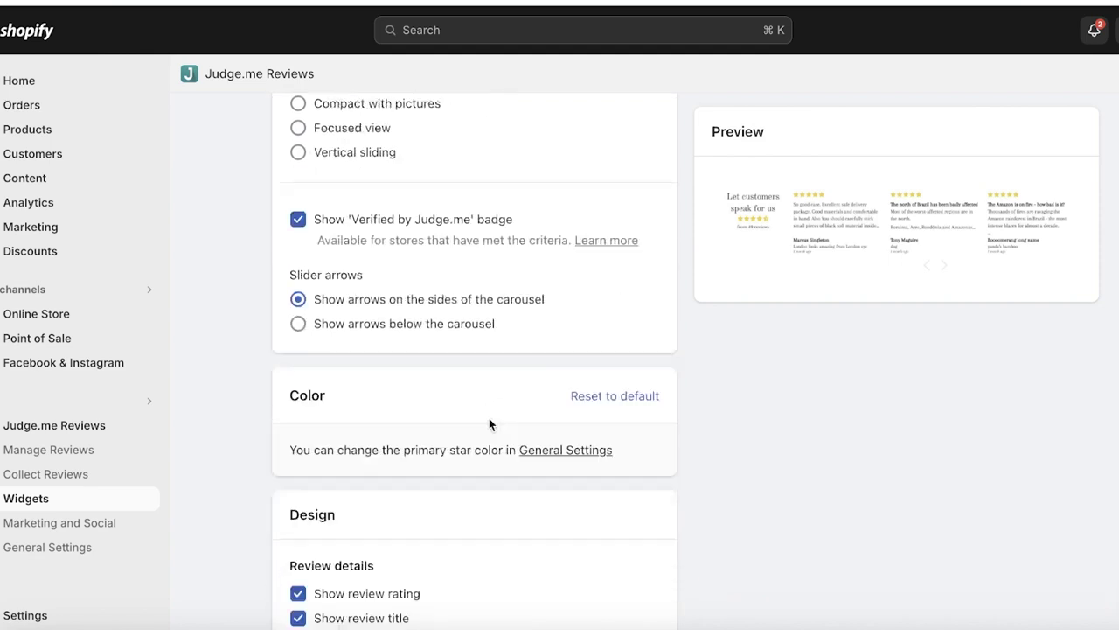
pyautogui.scroll(-3, 490, 423)
pyautogui.scroll(2, 491, 425)
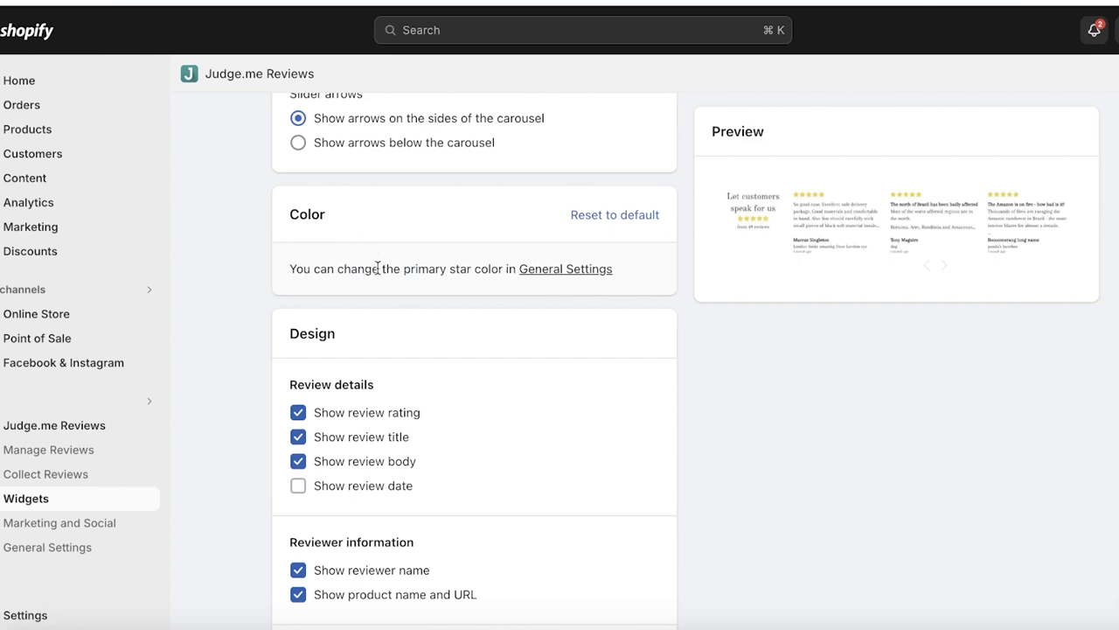
pyautogui.scroll(-2, 342, 385)
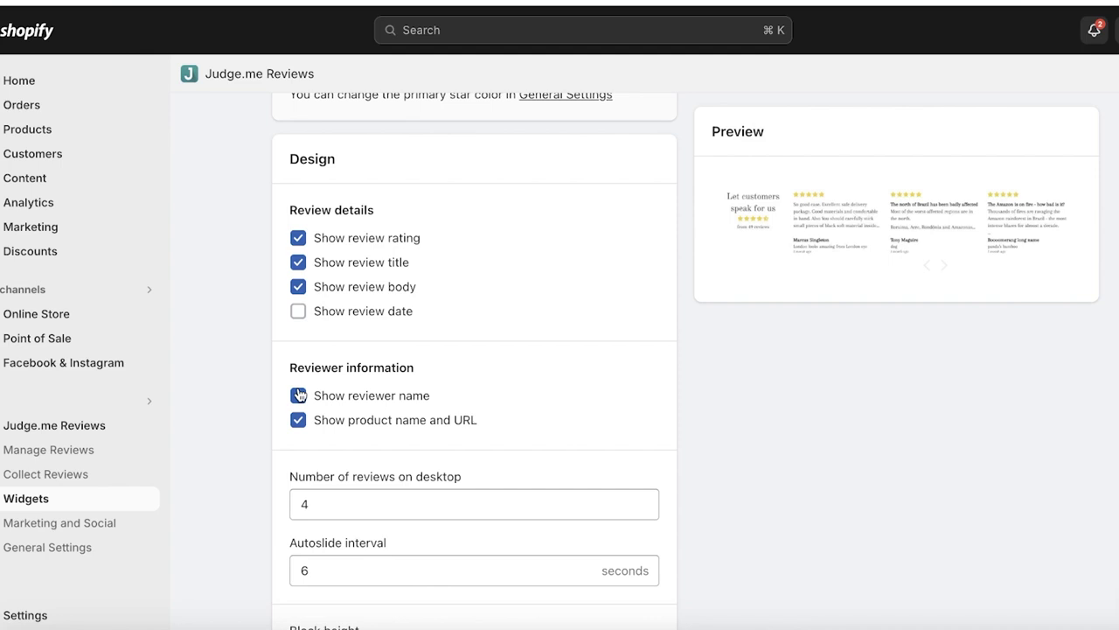
pyautogui.scroll(-2, 298, 395)
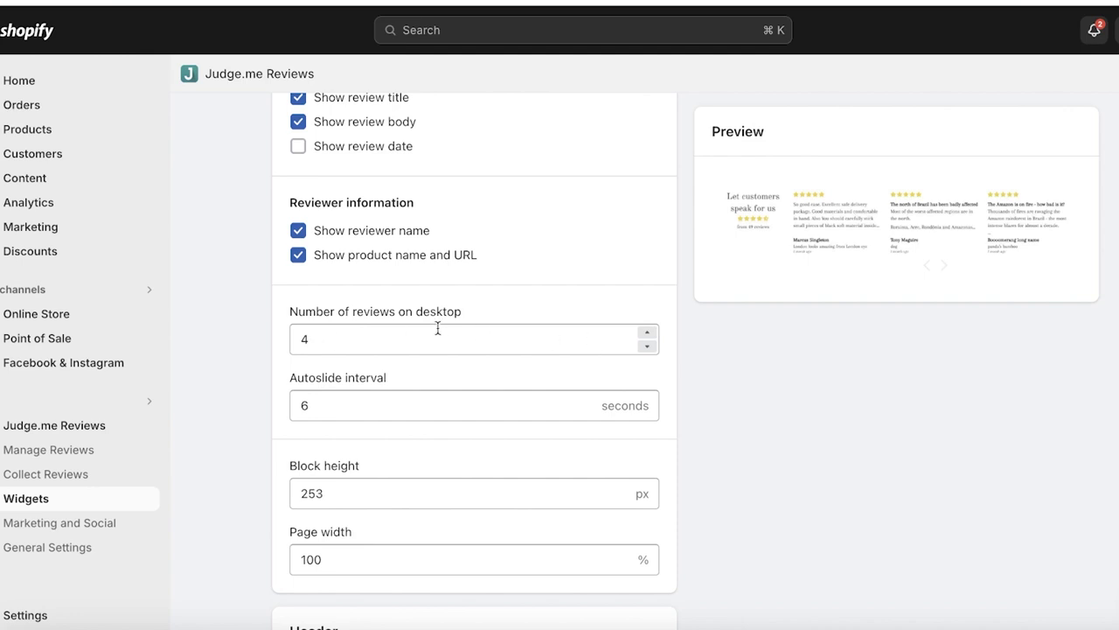
pyautogui.click(586, 412)
pyautogui.click(586, 412)
pyautogui.click(586, 412)
pyautogui.click(586, 412)
pyautogui.click(586, 401)
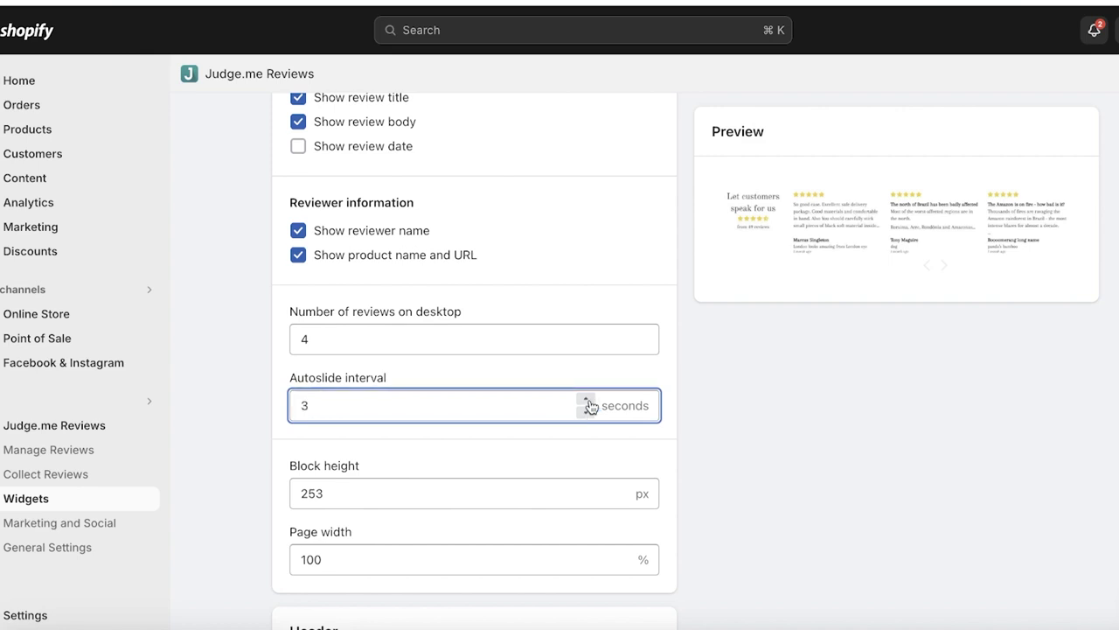
# Keep Show the header off and save the Reviews Carousel settings
pyautogui.scroll(-2, 799, 403)
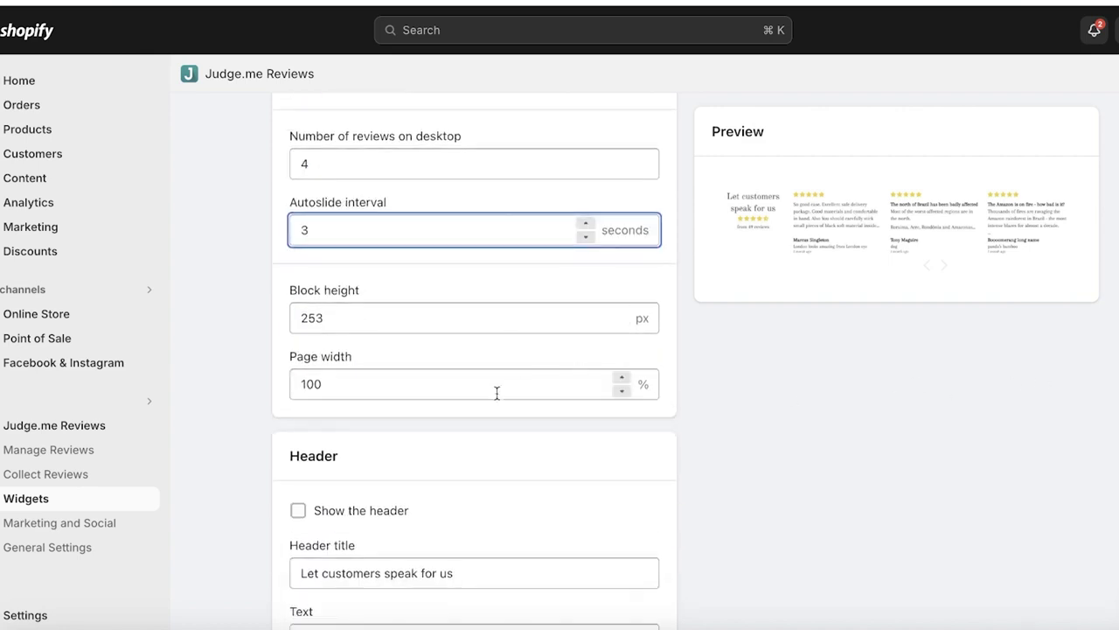
pyautogui.scroll(-3, 362, 335)
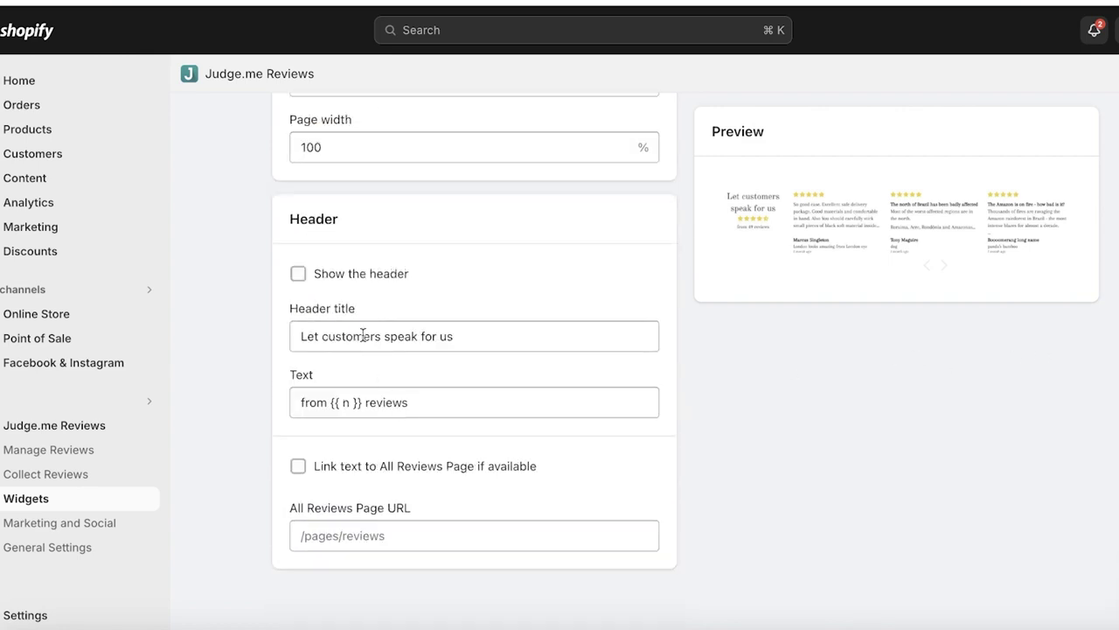
pyautogui.click(348, 279)
pyautogui.click(348, 279)
pyautogui.scroll(-1, 464, 283)
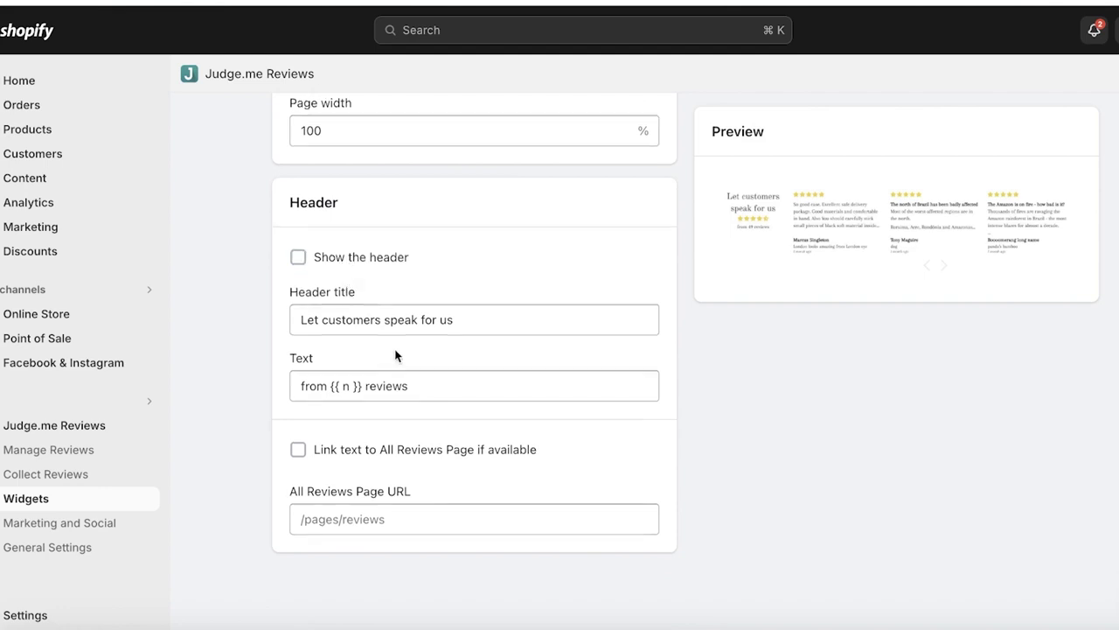
pyautogui.scroll(10, 1102, 295)
pyautogui.click(1074, 150)
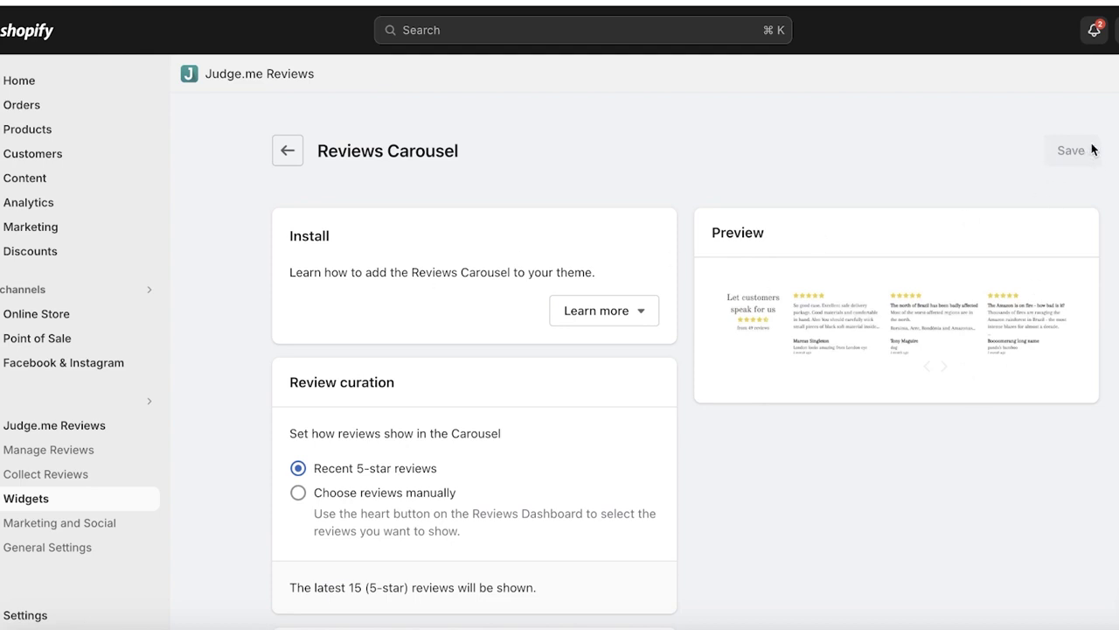
pyautogui.click(93, 318)
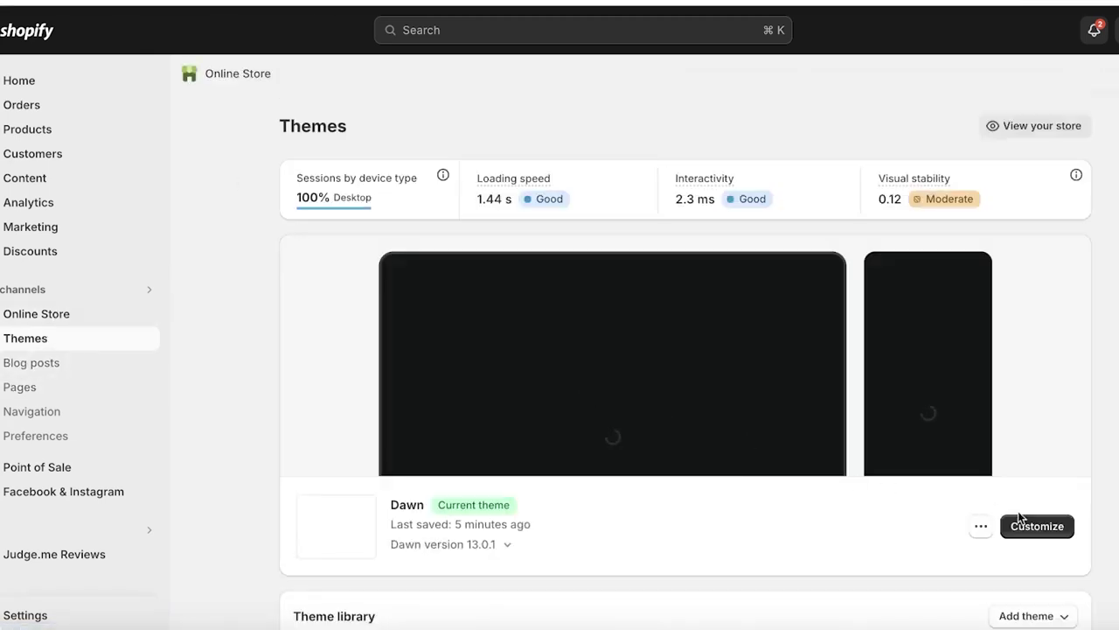
# Add a Judge.me Reviews Carousel app section below Featured collection in the Dawn theme editor
pyautogui.click(1028, 525)
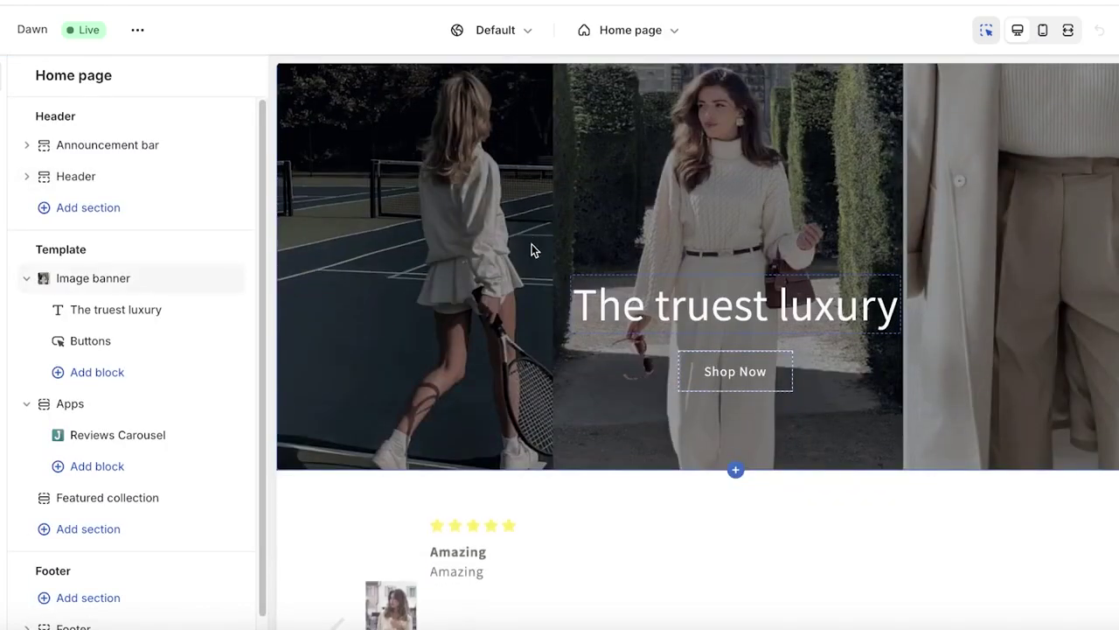
pyautogui.click(84, 530)
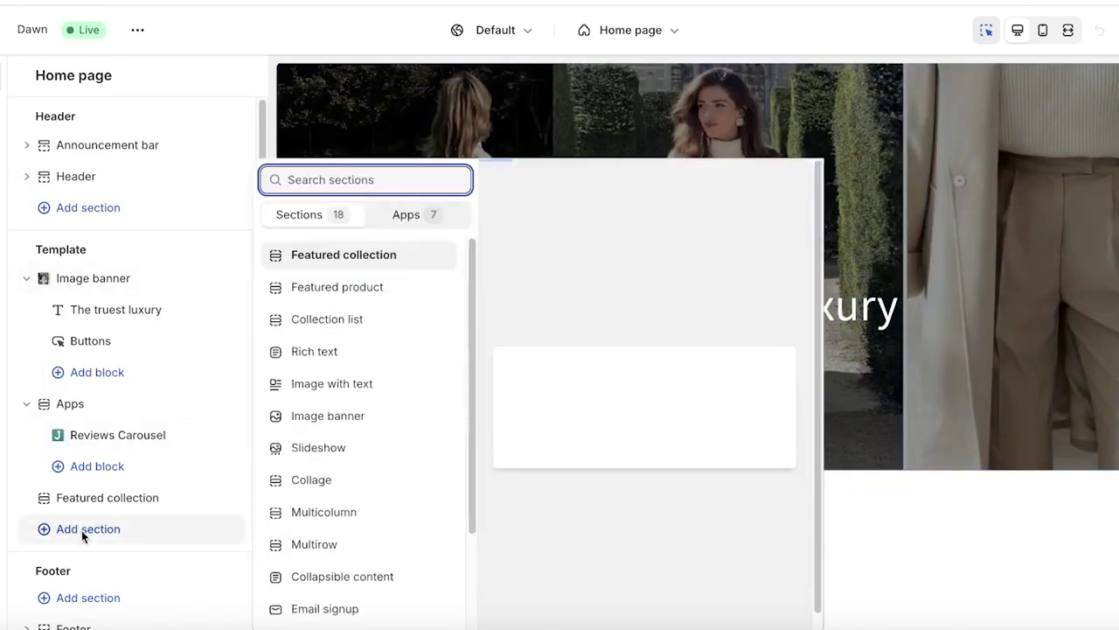
pyautogui.click(428, 214)
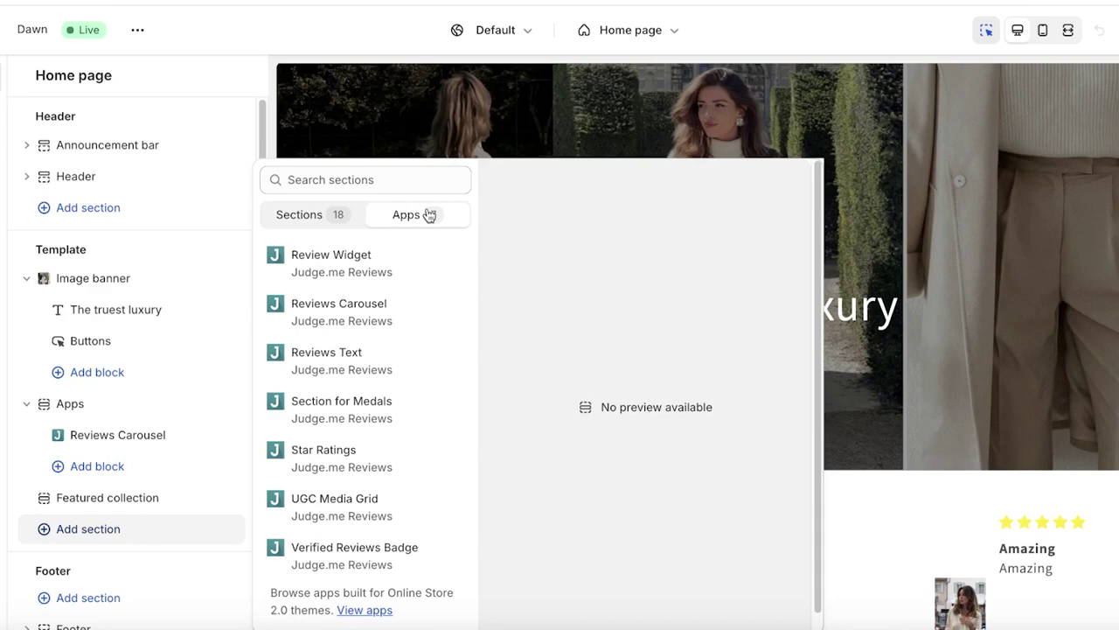
pyautogui.click(363, 311)
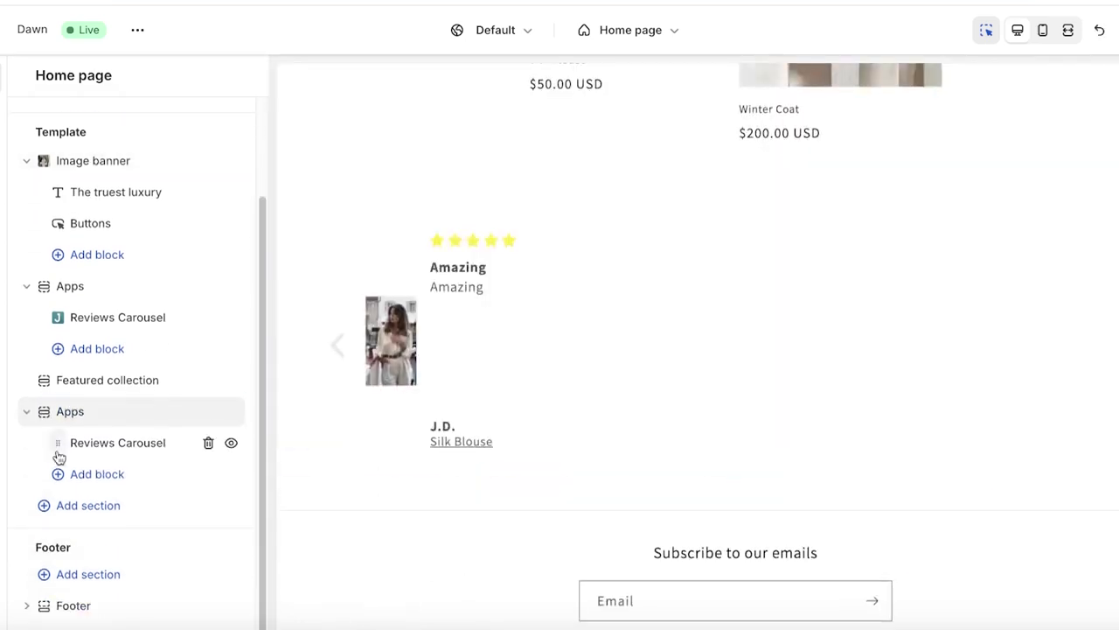
# Add a Judge.me Reviews Text section below the new carousel and select its block
pyautogui.click(509, 323)
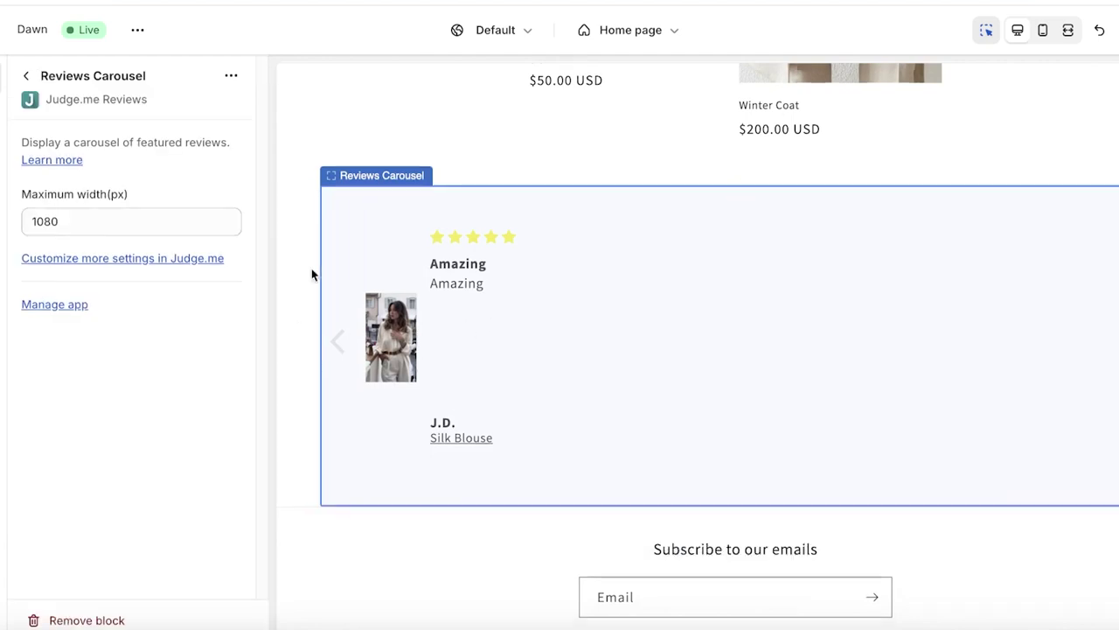
pyautogui.click(27, 77)
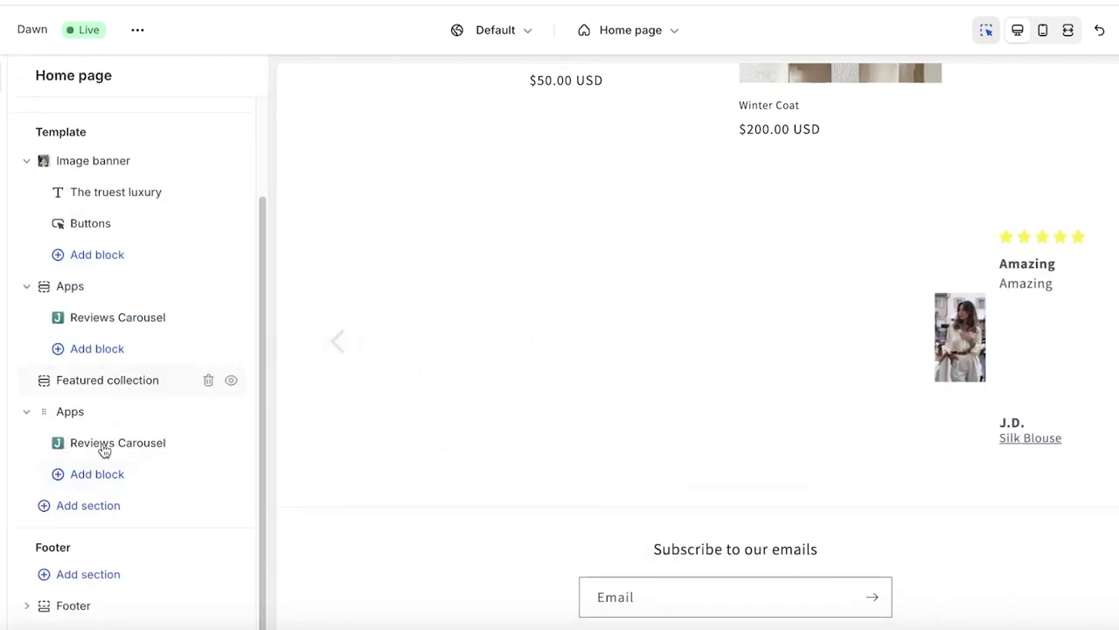
pyautogui.click(75, 507)
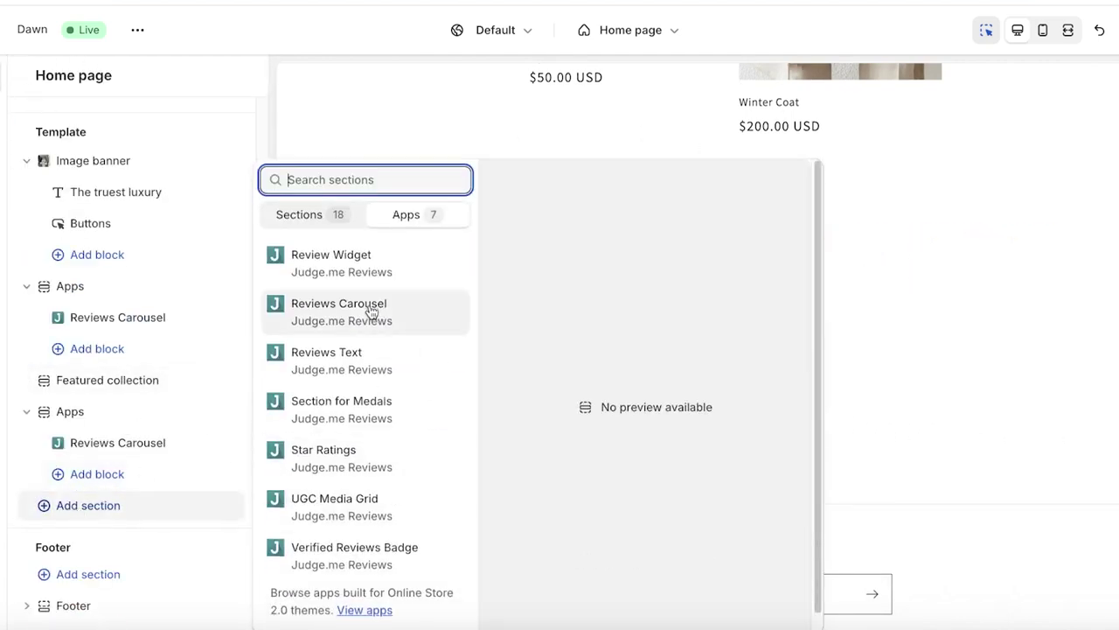
pyautogui.click(342, 362)
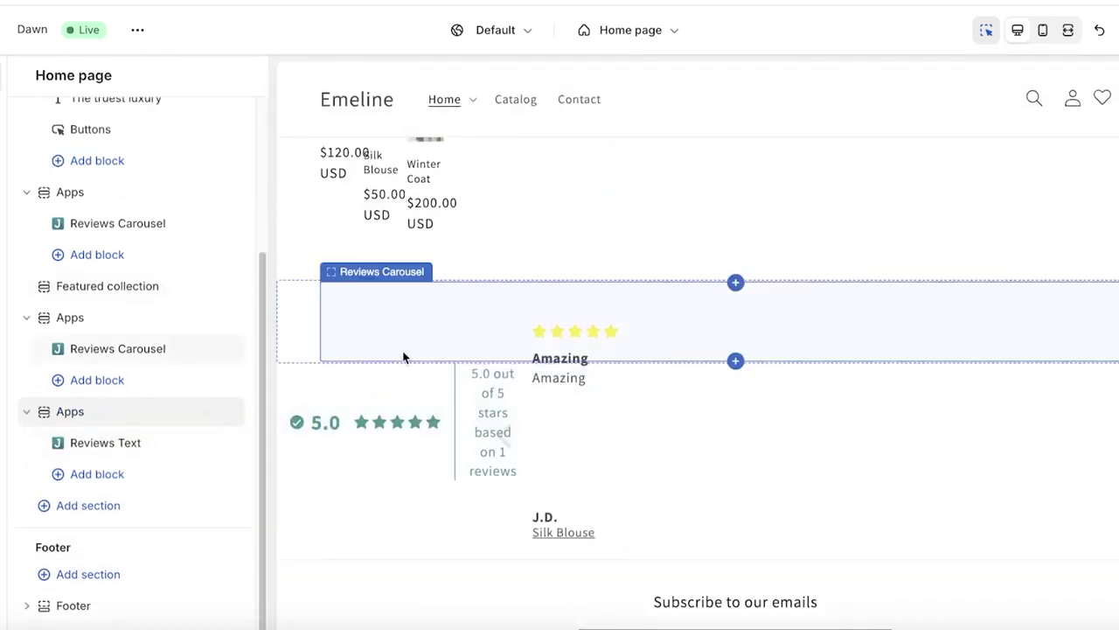
pyautogui.click(525, 425)
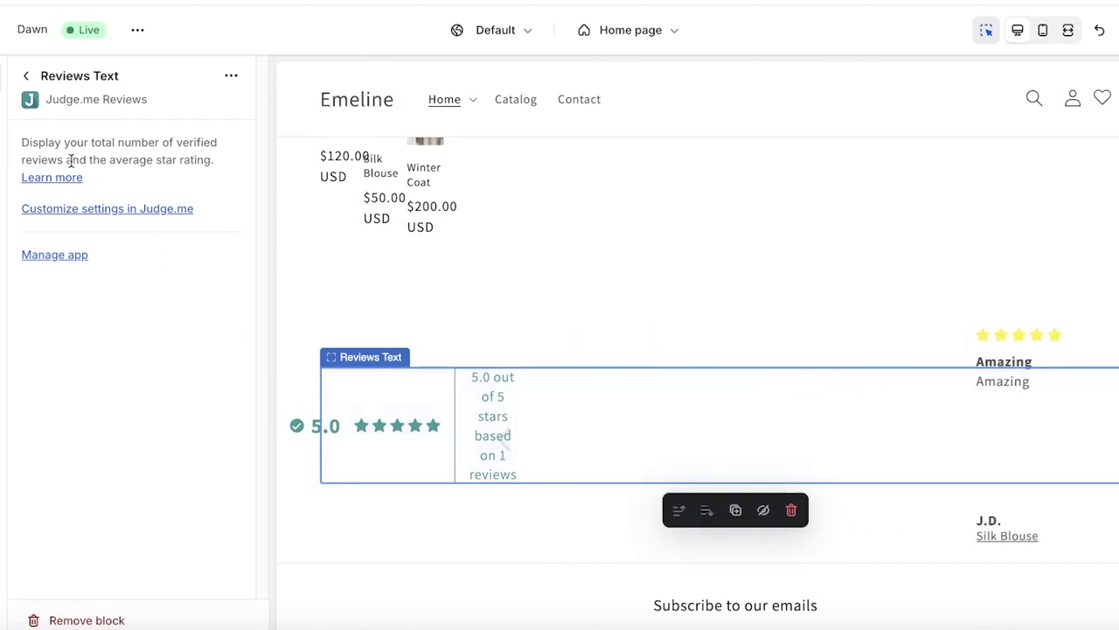